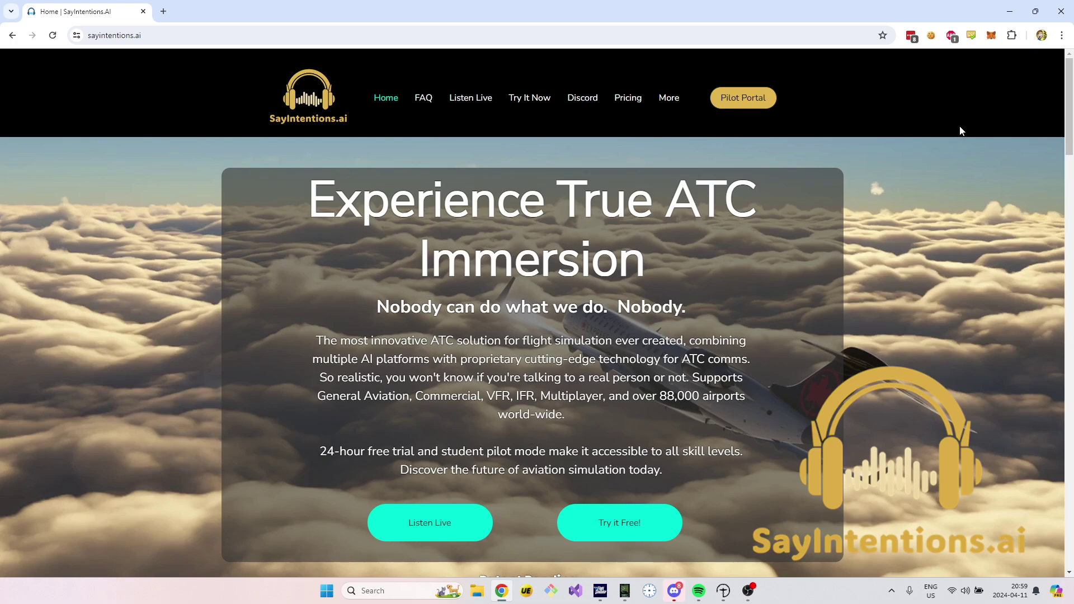
Step: Go to the Pilot Portal's Learning Center listing the Getting Started and first-flight tutorials
{"action": "left_click", "coordinate": [760, 105]}
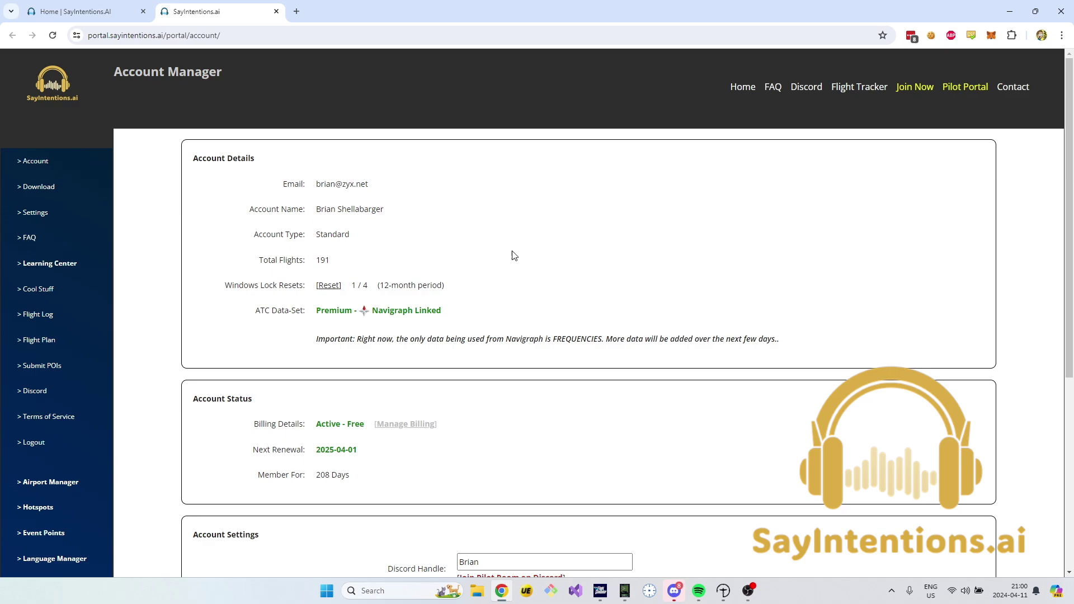
{"action": "left_click", "coordinate": [44, 266]}
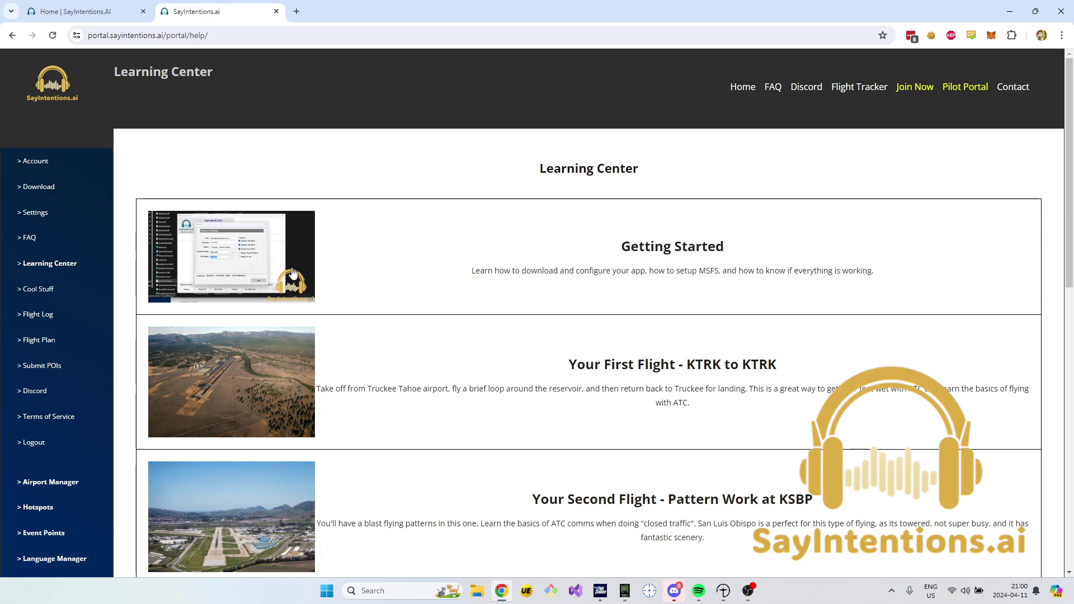
{"action": "scroll", "coordinate": [437, 376], "scroll_direction": "down", "scroll_amount": 6}
{"action": "scroll", "coordinate": [438, 379], "scroll_direction": "up", "scroll_amount": 2}
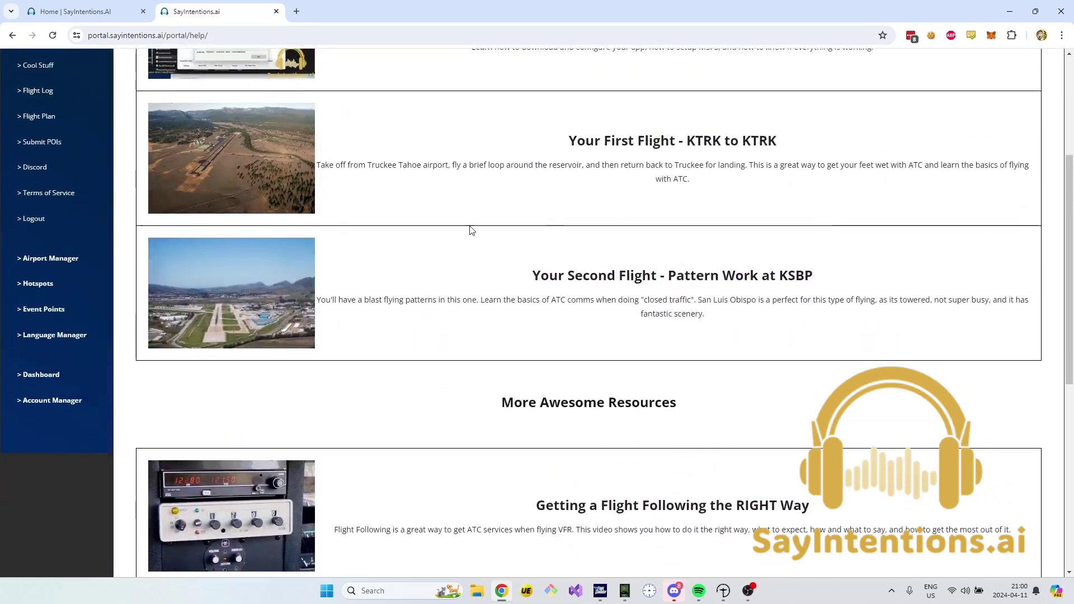
{"action": "scroll", "coordinate": [628, 227], "scroll_direction": "up", "scroll_amount": 1}
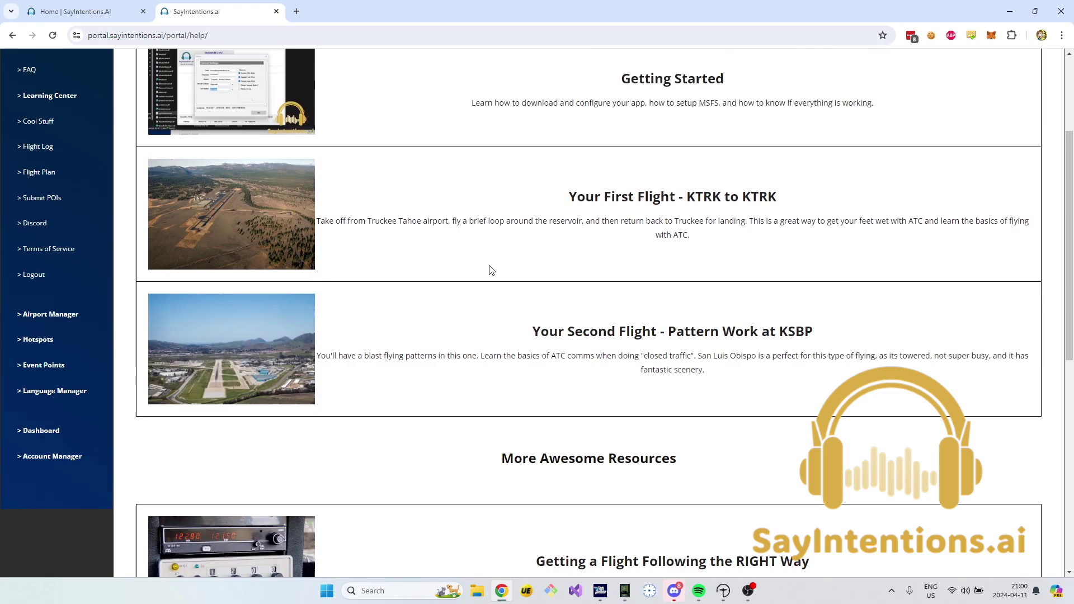
{"action": "scroll", "coordinate": [619, 288], "scroll_direction": "down", "scroll_amount": 2}
{"action": "scroll", "coordinate": [585, 494], "scroll_direction": "down", "scroll_amount": 3}
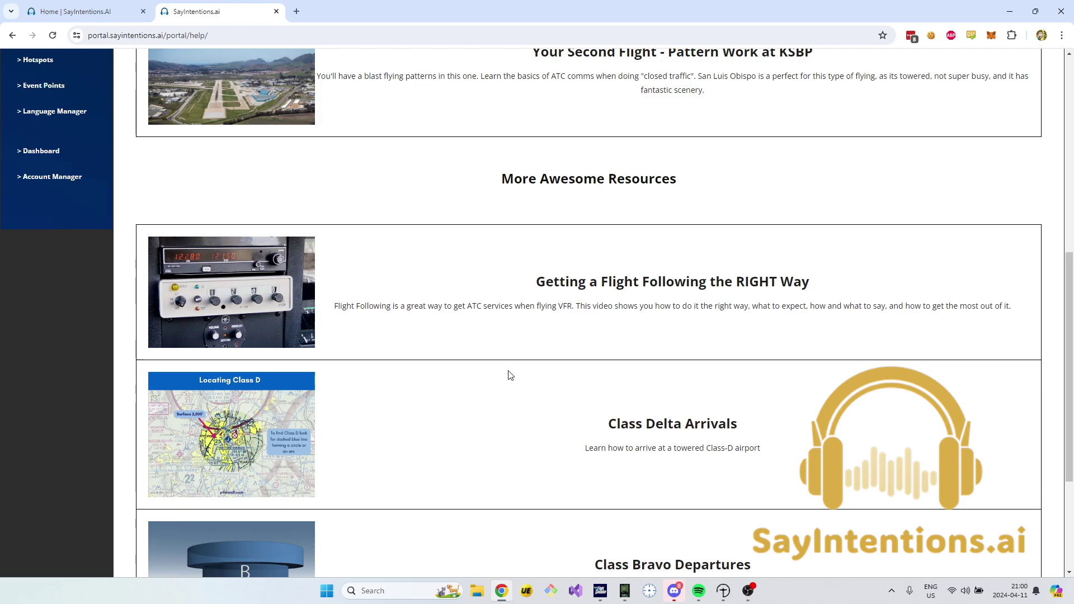
{"action": "scroll", "coordinate": [508, 376], "scroll_direction": "up", "scroll_amount": 3}
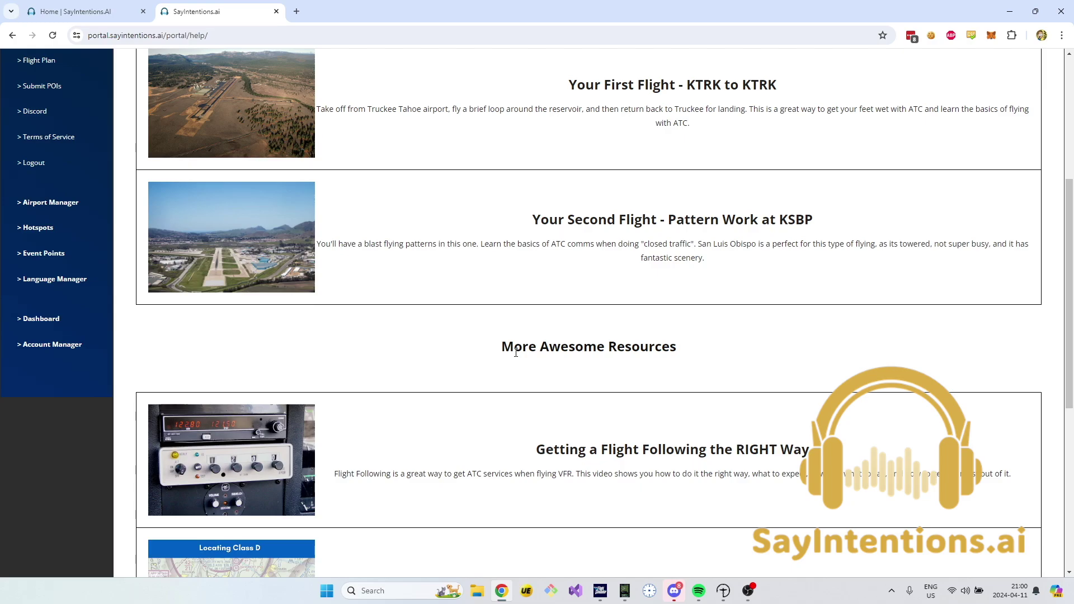
{"action": "scroll", "coordinate": [506, 331], "scroll_direction": "up", "scroll_amount": 1}
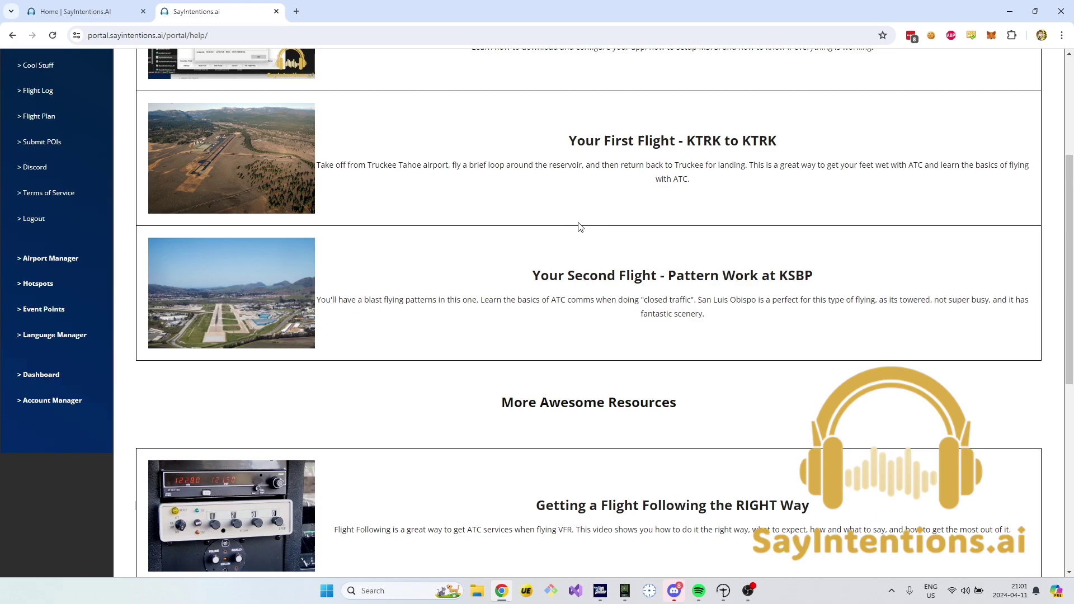
{"action": "scroll", "coordinate": [578, 227], "scroll_direction": "up", "scroll_amount": 1}
{"action": "scroll", "coordinate": [576, 239], "scroll_direction": "down", "scroll_amount": 1}
{"action": "scroll", "coordinate": [67, 146], "scroll_direction": "up", "scroll_amount": 2}
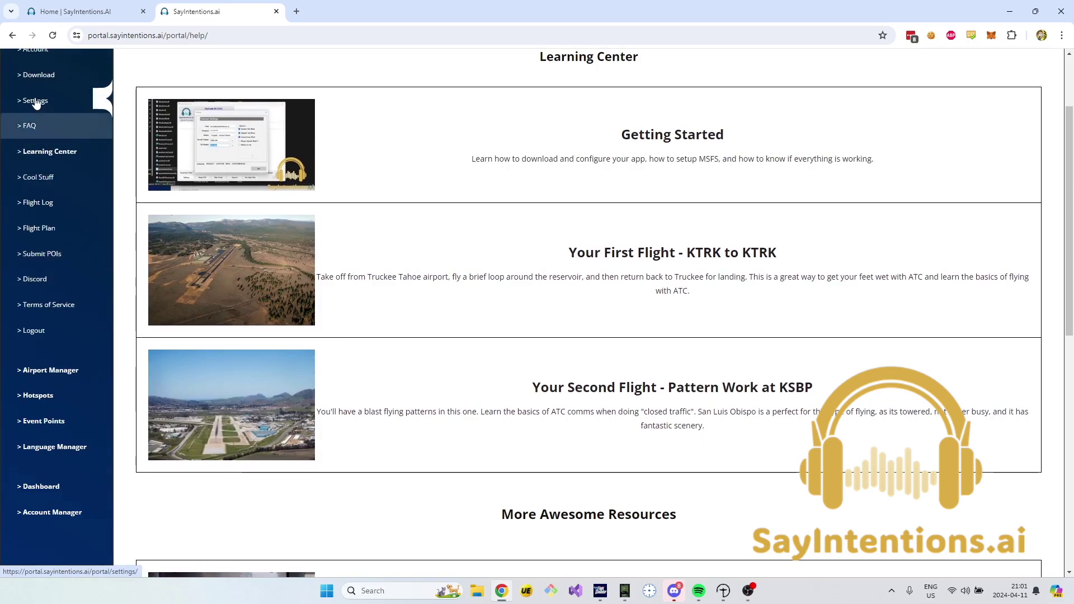
{"action": "scroll", "coordinate": [42, 134], "scroll_direction": "up", "scroll_amount": 2}
Step: Download SayIntentionsAI_2.3.1.0.zip from the portal's Downloads page and open it
{"action": "left_click", "coordinate": [39, 187]}
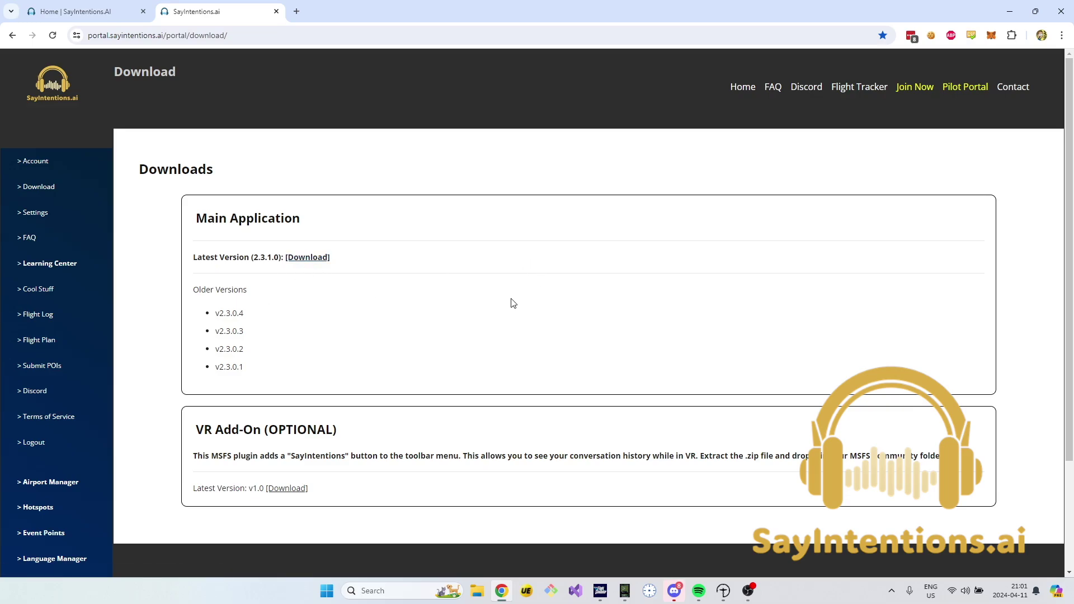
{"action": "scroll", "coordinate": [372, 444], "scroll_direction": "down", "scroll_amount": 1}
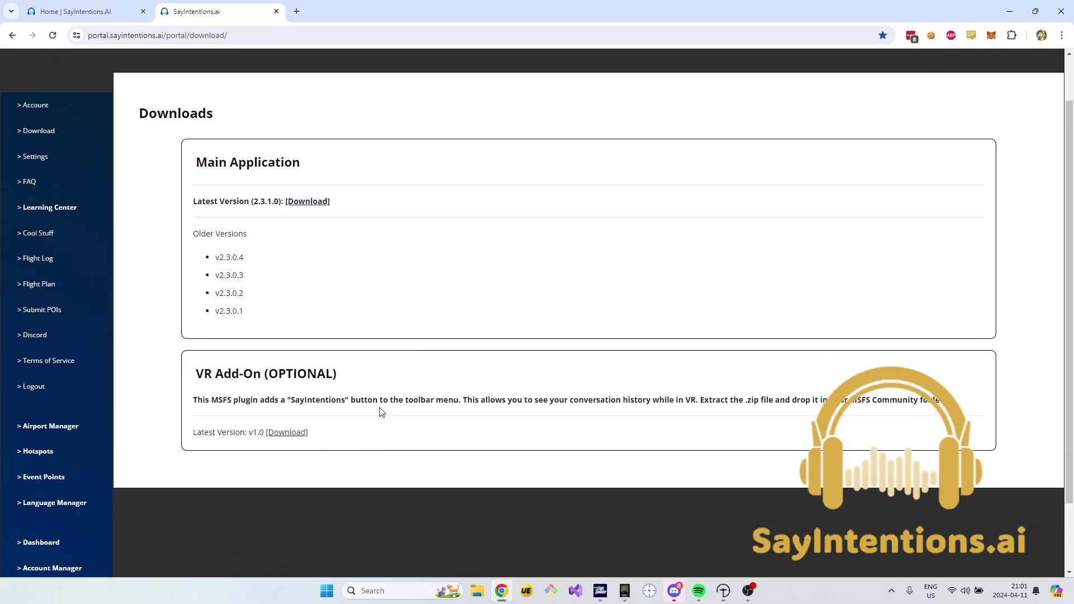
{"action": "scroll", "coordinate": [338, 351], "scroll_direction": "up", "scroll_amount": 1}
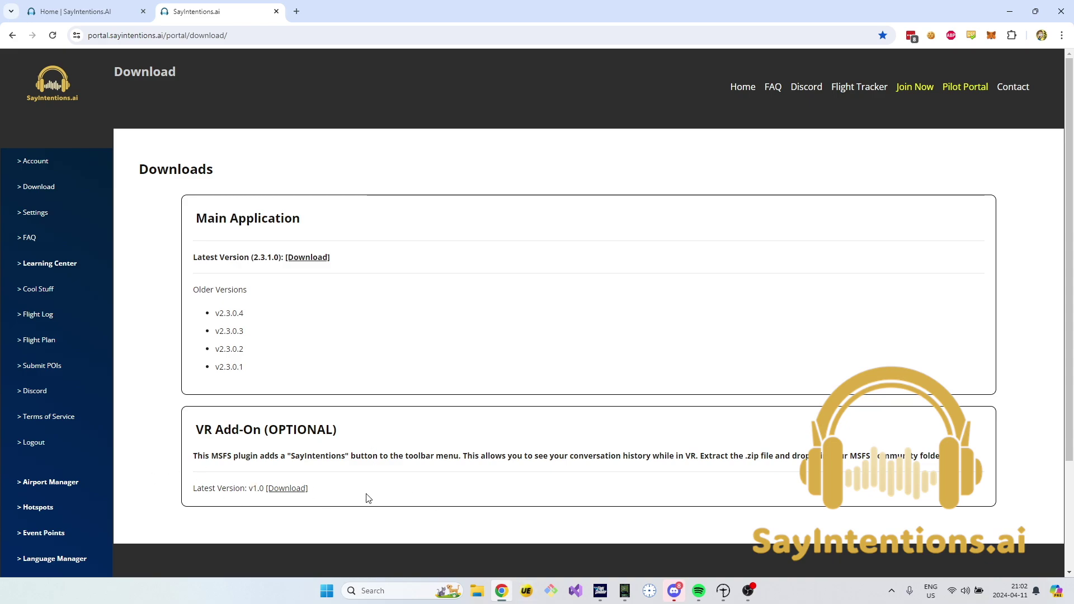
{"action": "left_click", "coordinate": [311, 257]}
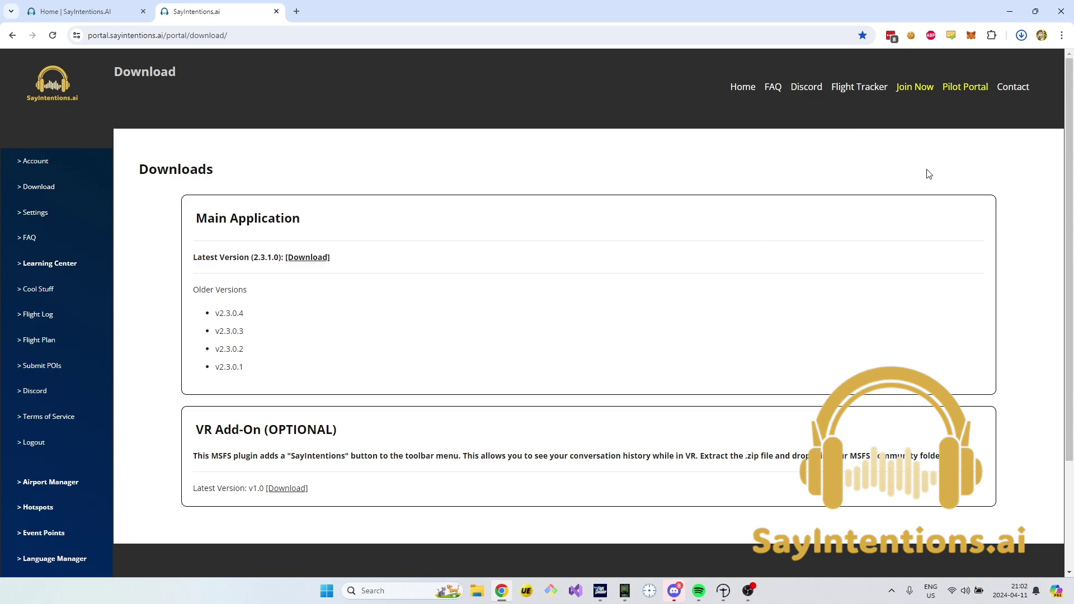
{"action": "left_click", "coordinate": [1022, 35]}
{"action": "left_click", "coordinate": [920, 93]}
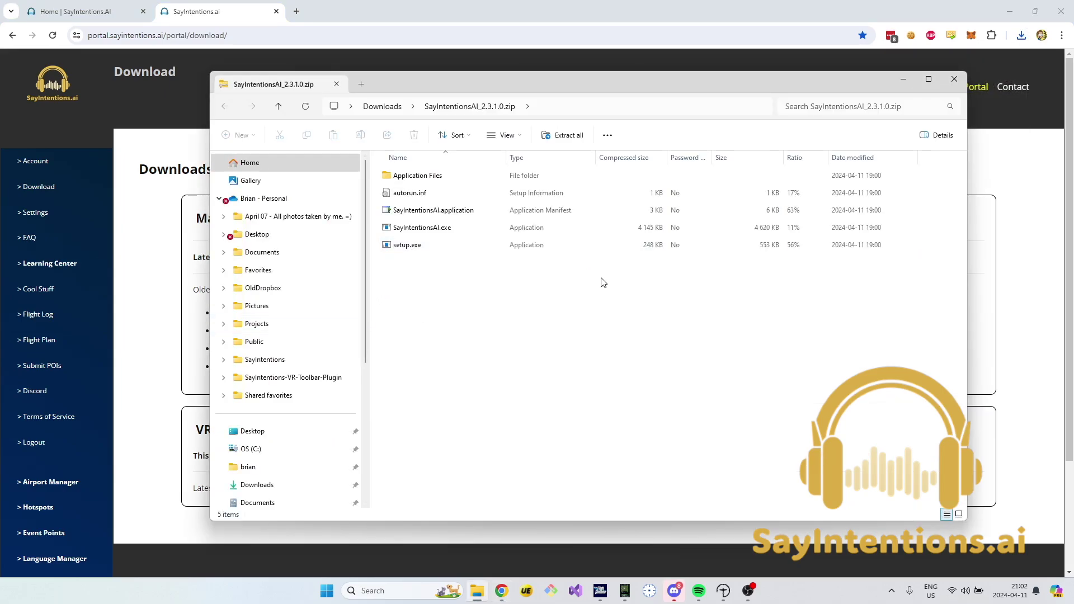
Step: Launch setup.exe from the zip and allow it to run despite the SmartScreen warning
{"action": "left_click", "coordinate": [412, 249]}
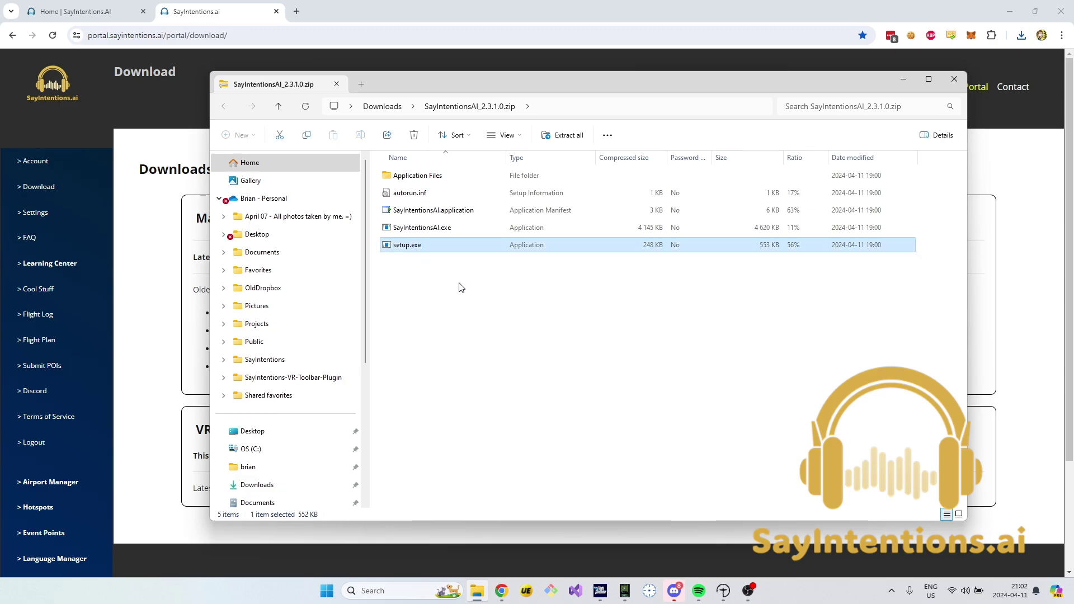
{"action": "left_click", "coordinate": [461, 314]}
{"action": "left_click", "coordinate": [412, 246]}
{"action": "double_click", "coordinate": [417, 249]}
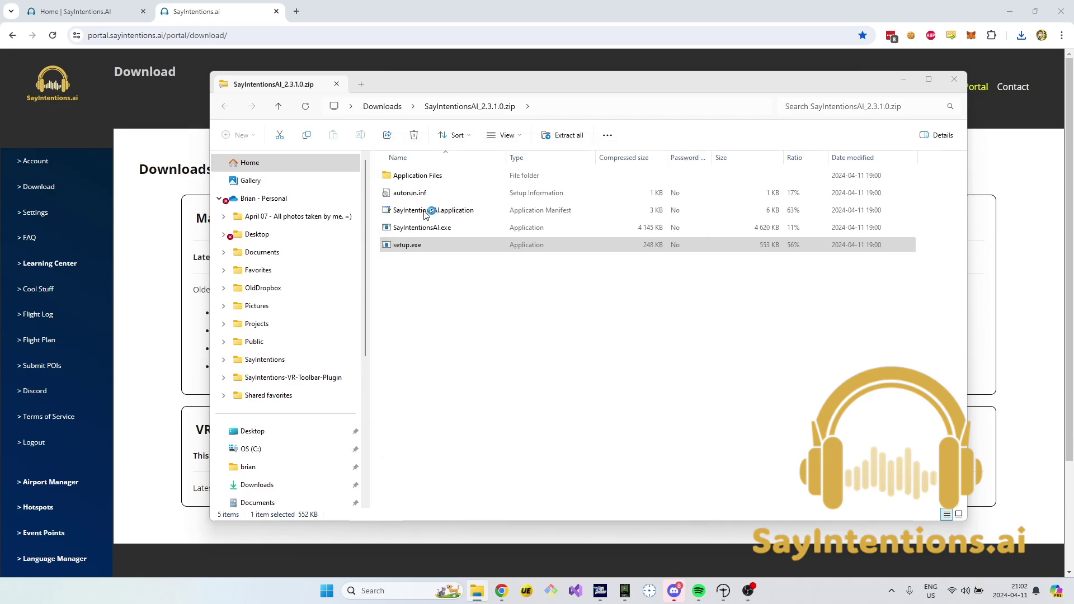
{"action": "left_click", "coordinate": [423, 219]}
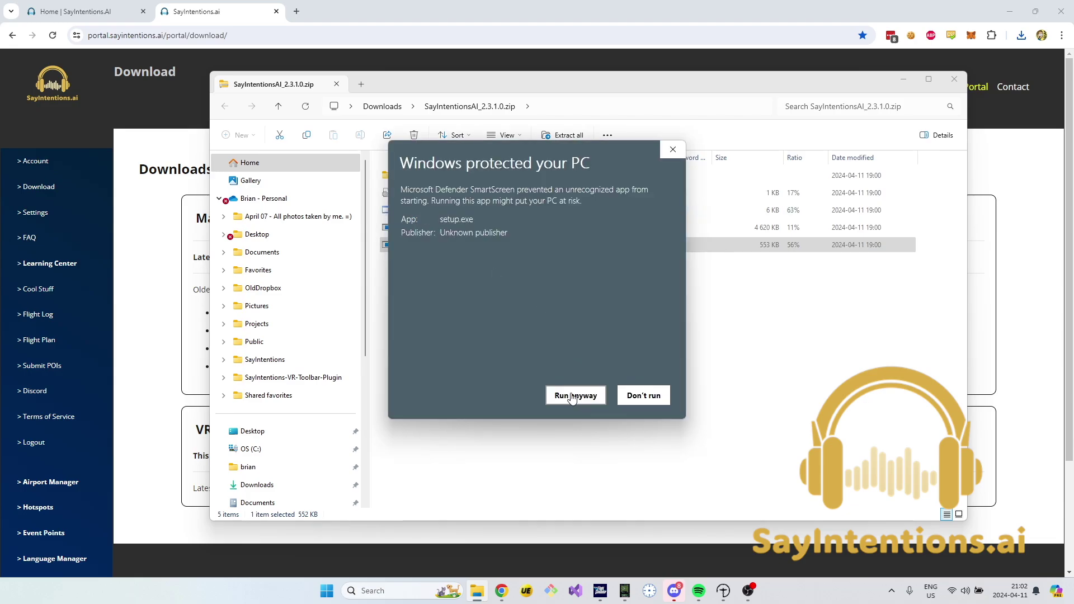
{"action": "left_click", "coordinate": [575, 395]}
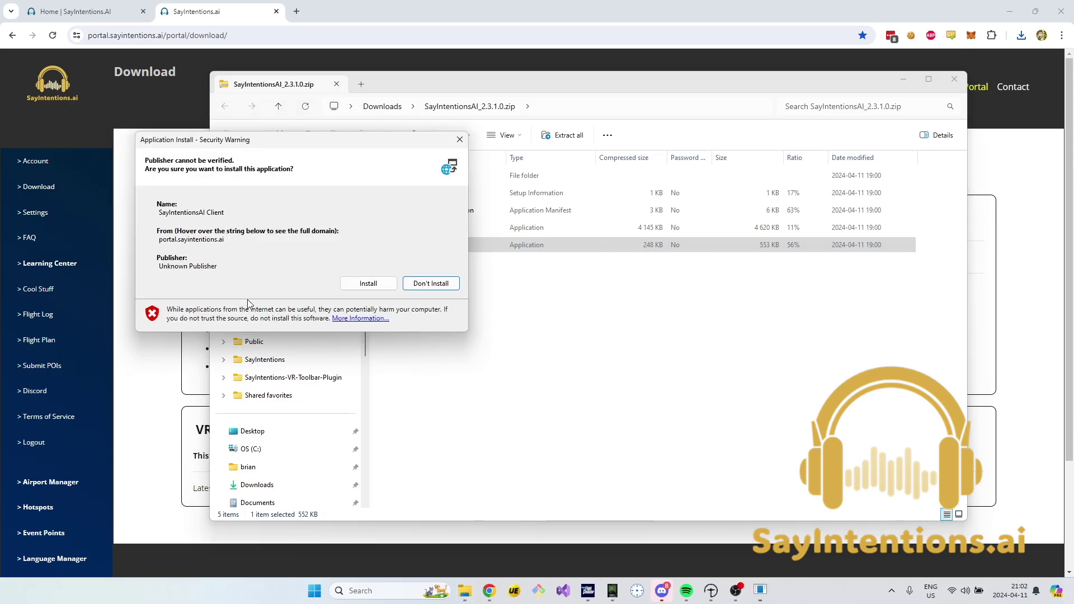
Step: Install the SayIntentionsAI Client and let SayIntentionsAI.exe run past SmartScreen
{"action": "left_click", "coordinate": [388, 283]}
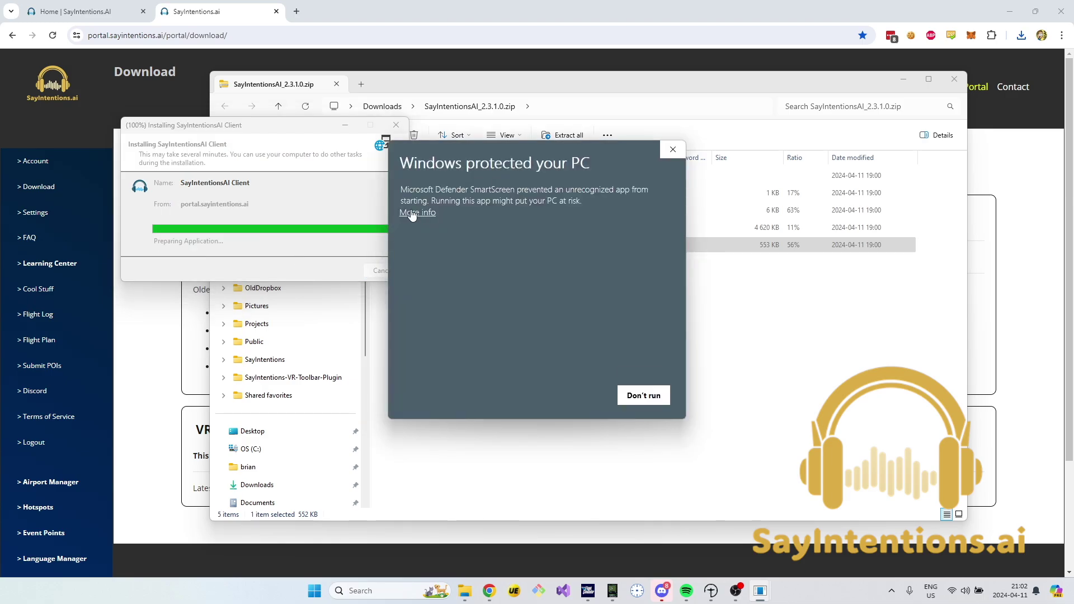
{"action": "left_click", "coordinate": [414, 214]}
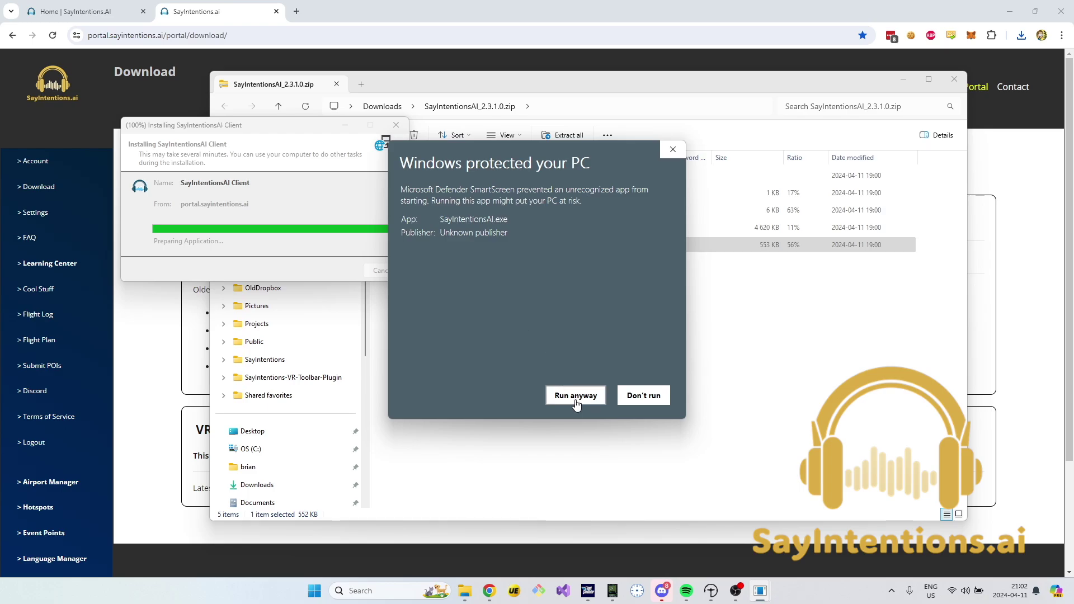
{"action": "left_click", "coordinate": [576, 395]}
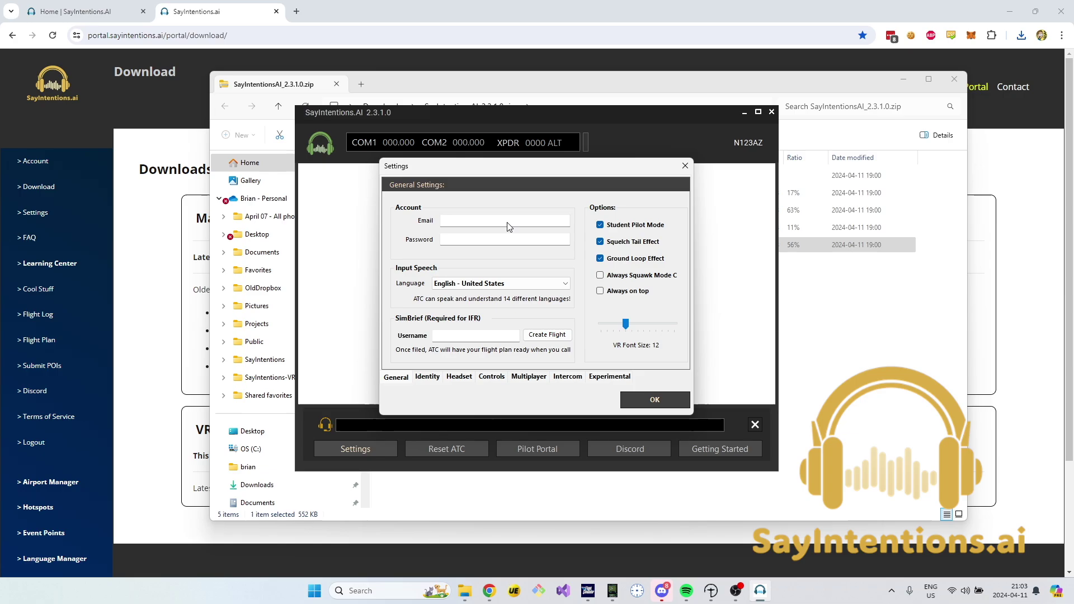
Step: Enter the account e-mail and password, keeping English - United States as the speech language
{"action": "left_click", "coordinate": [511, 227]}
{"action": "key", "text": "Tab"}
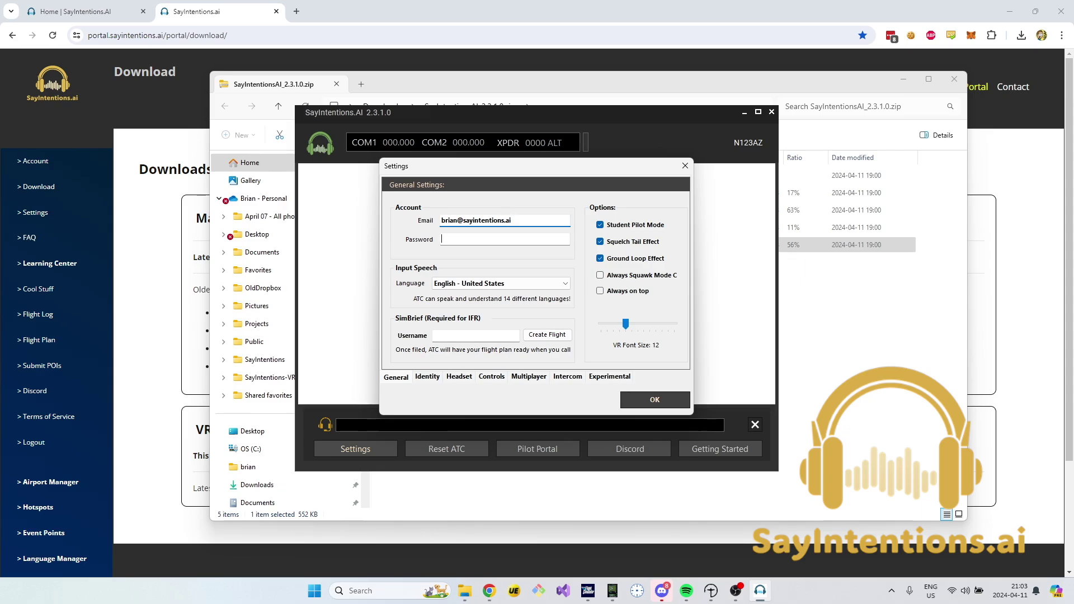
{"action": "type", "text": "********"}
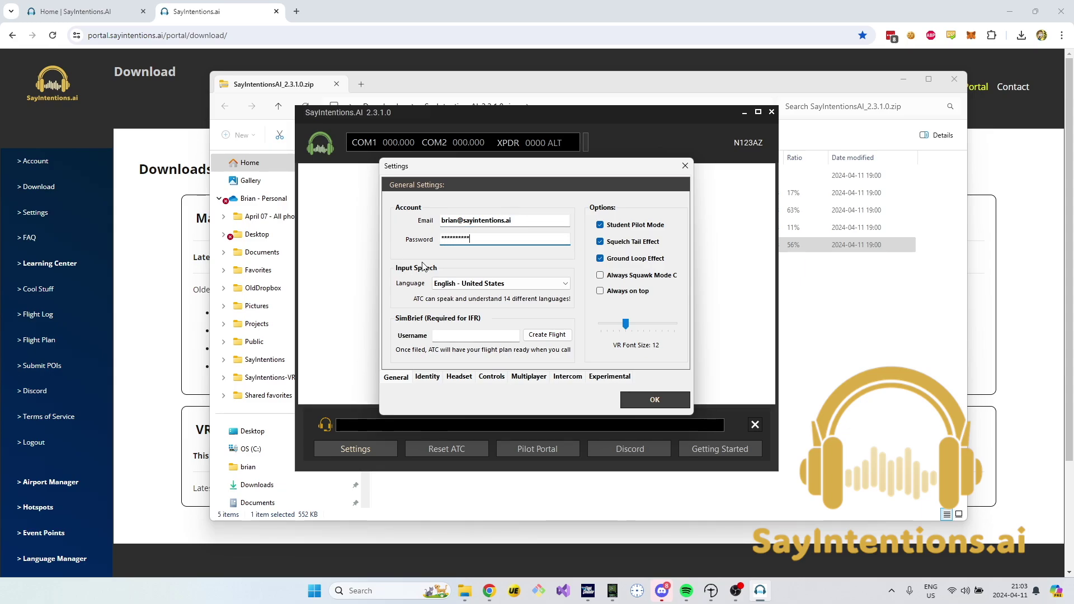
{"action": "left_click", "coordinate": [567, 287]}
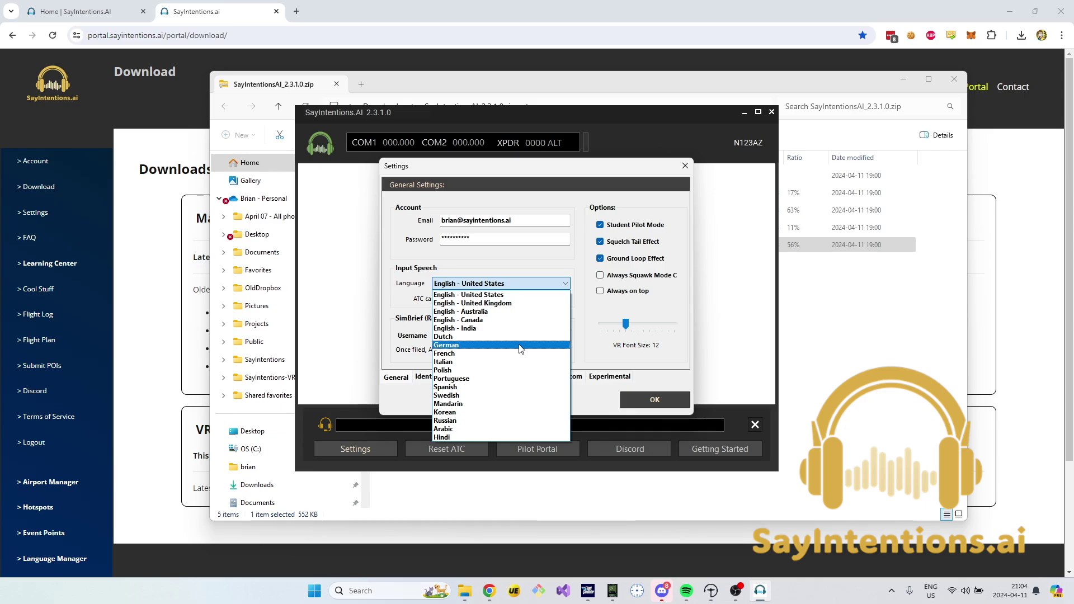
{"action": "left_click", "coordinate": [513, 258]}
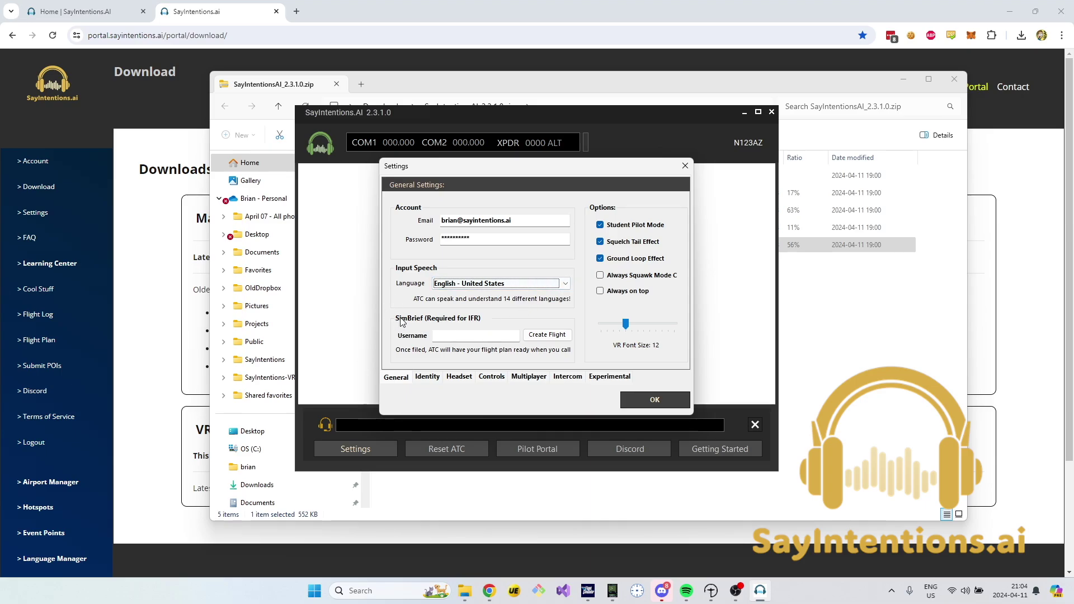
Step: Enter the SimBrief username, enable Always Squawk Mode C, and leave Always on top off
{"action": "left_click", "coordinate": [468, 336]}
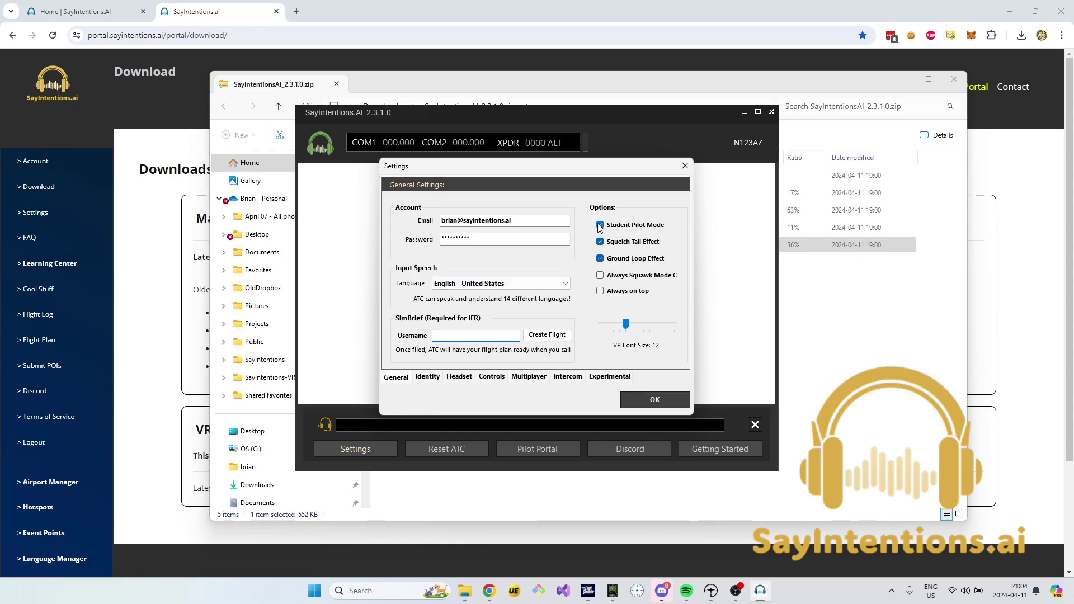
{"action": "left_click", "coordinate": [603, 277]}
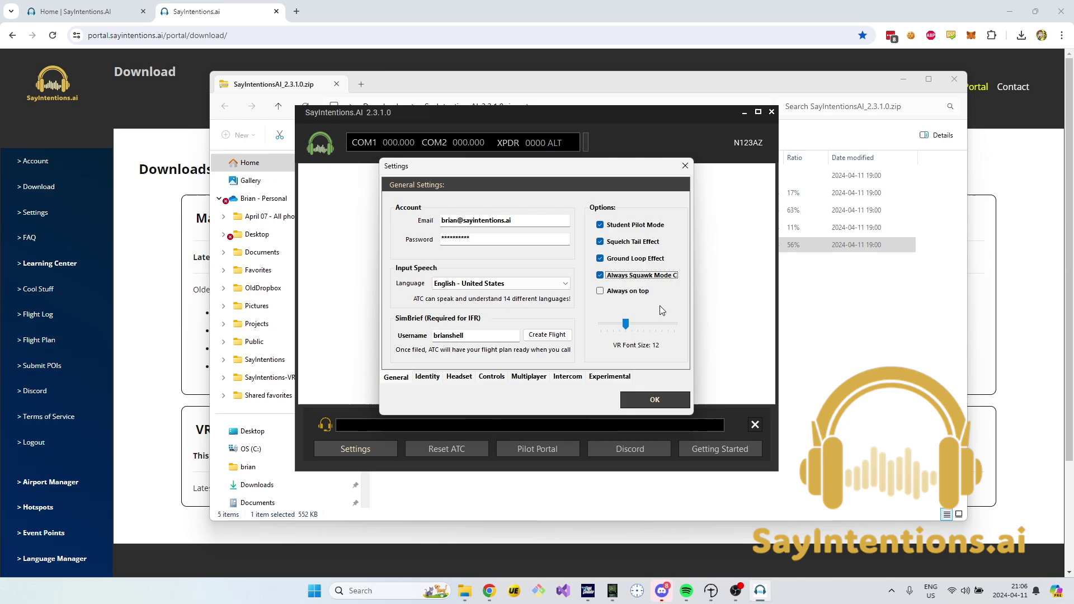
{"action": "left_click", "coordinate": [632, 294]}
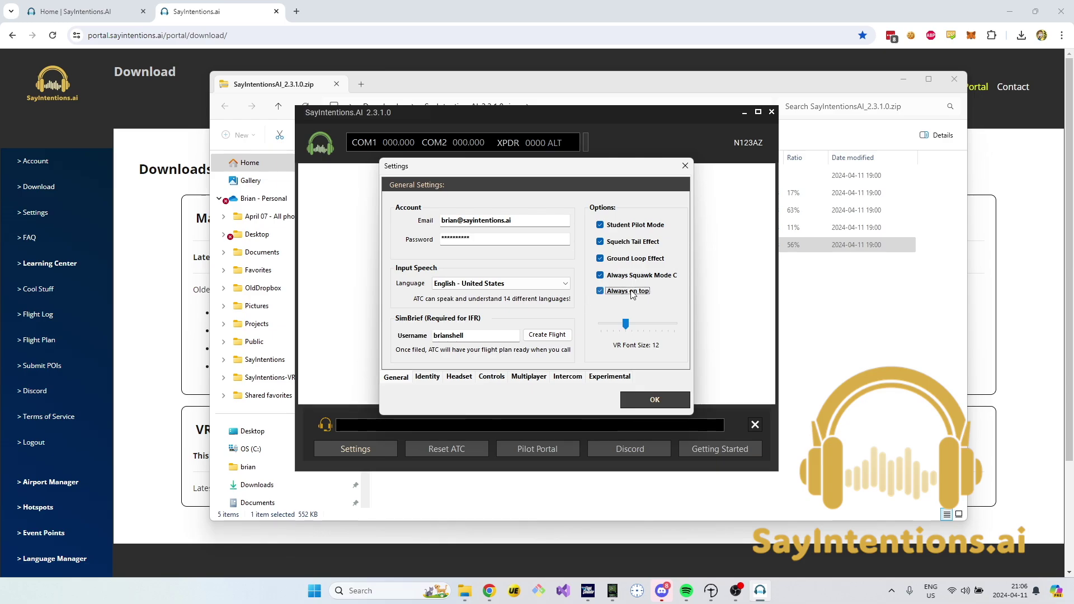
{"action": "left_click", "coordinate": [633, 295]}
Step: Set the ATC Font Size slider to 14, then go to the Identity settings
{"action": "mouse_move", "coordinate": [626, 325]}
{"action": "left_mouse_down"}
{"action": "mouse_move", "coordinate": [652, 325]}
{"action": "mouse_move", "coordinate": [641, 324]}
{"action": "left_mouse_up"}
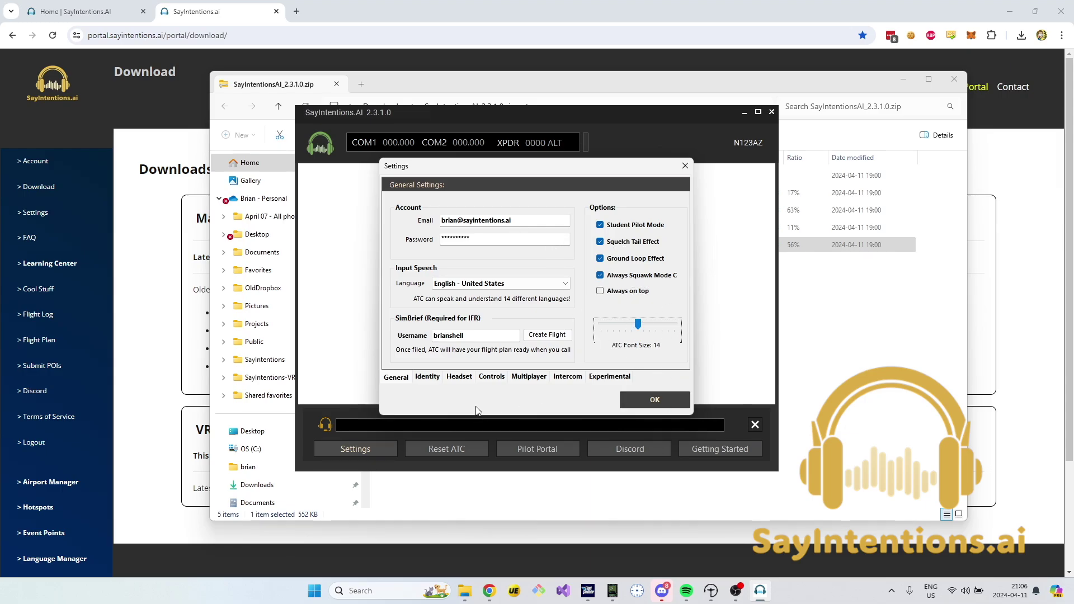
{"action": "left_click", "coordinate": [422, 378]}
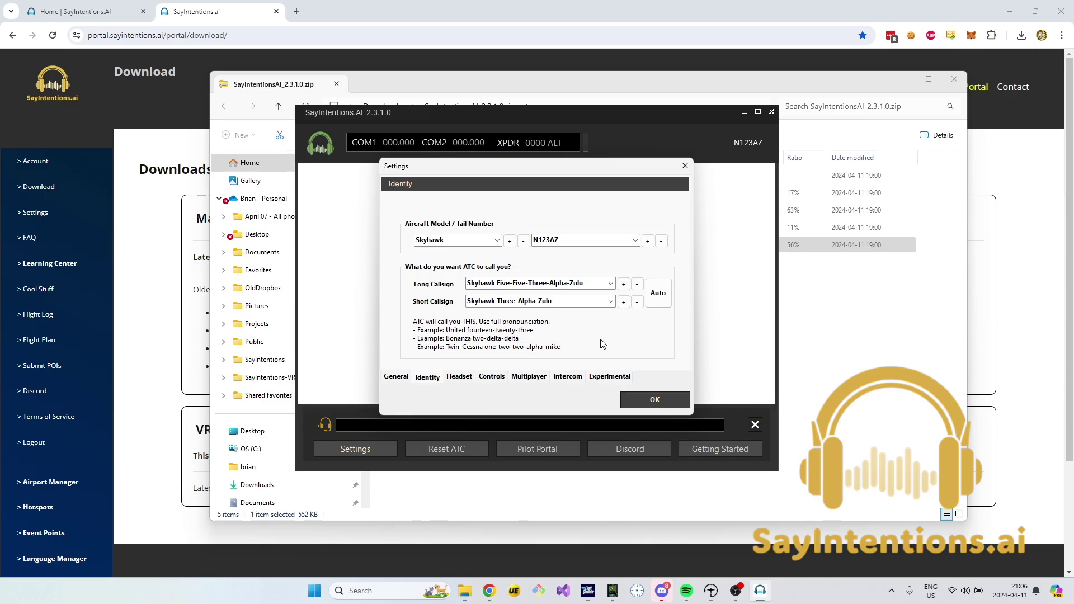
{"action": "double_click", "coordinate": [452, 241]}
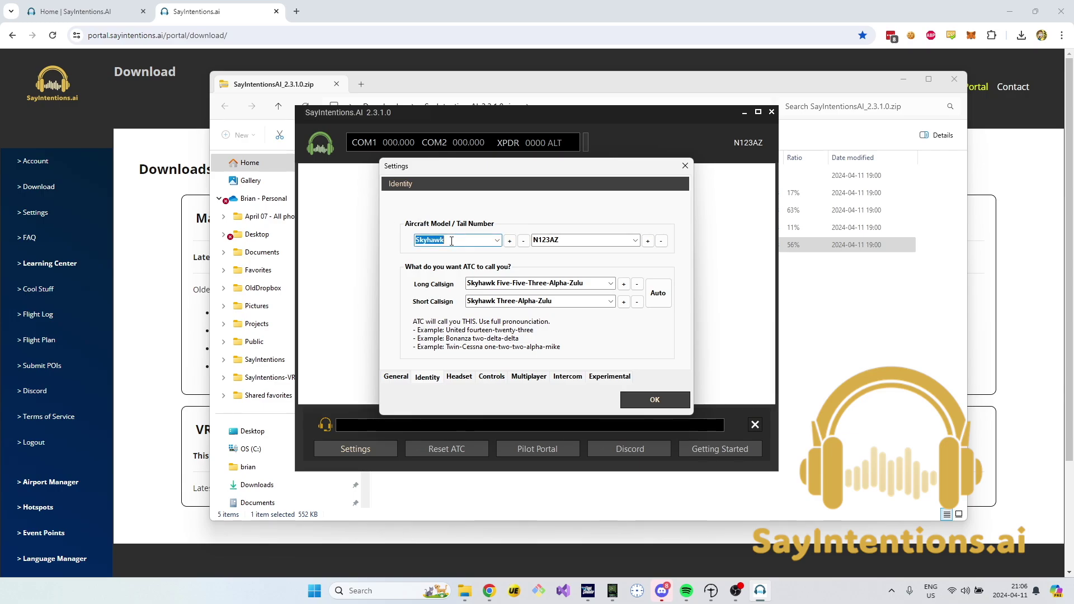
{"action": "double_click", "coordinate": [565, 244]}
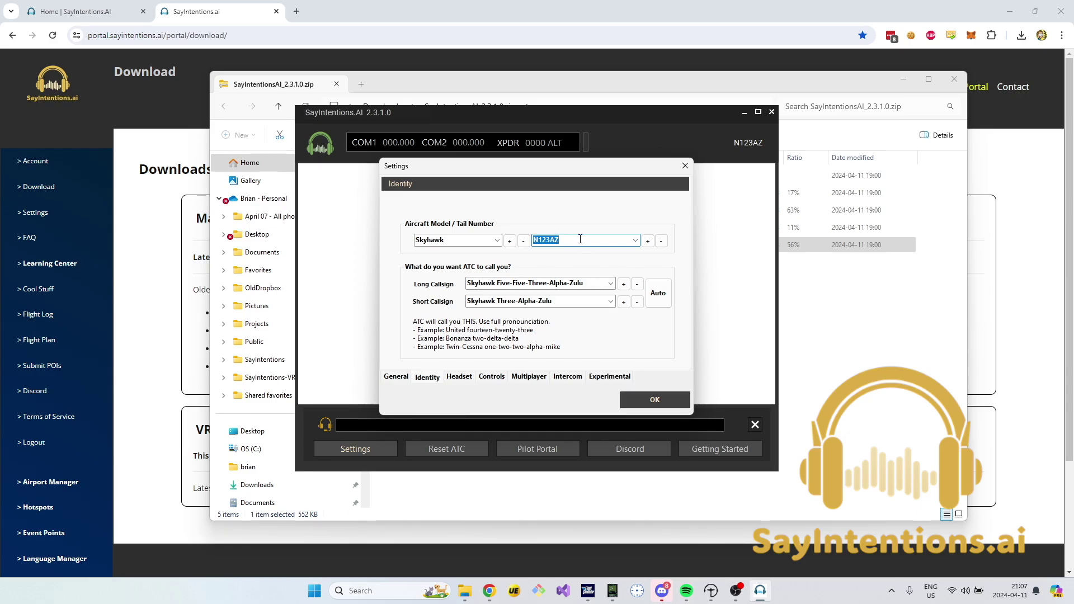
{"action": "type", "text": "N6788B"}
{"action": "key", "text": "Tab"}
{"action": "key", "text": "Tab"}
{"action": "key", "text": "Tab"}
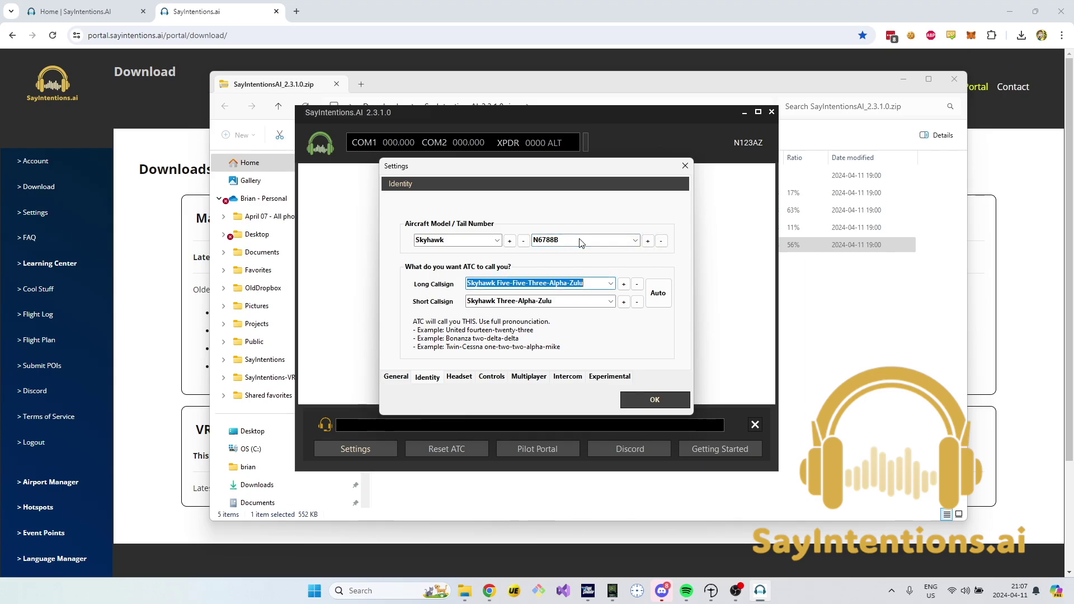
{"action": "left_click", "coordinate": [451, 240]}
{"action": "type", "text": "Baron"}
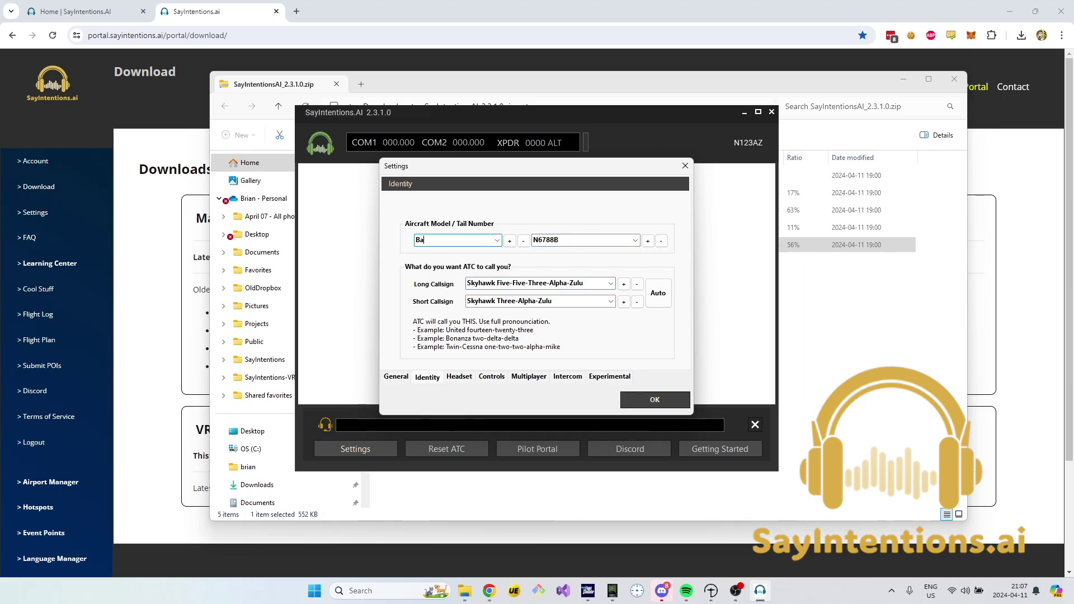
Step: Enter callsigns Baron Six-Seven-Eight-Eight-Bravo (long) and Baron Eight-Eight-Bravo (short)
{"action": "left_click", "coordinate": [589, 282]}
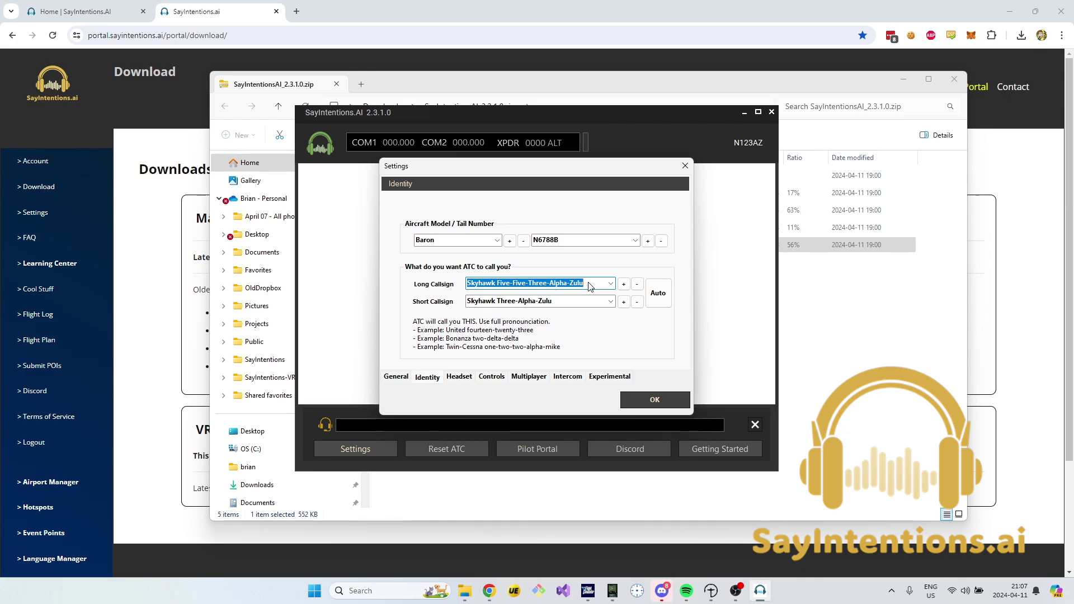
{"action": "type", "text": "Baron "}
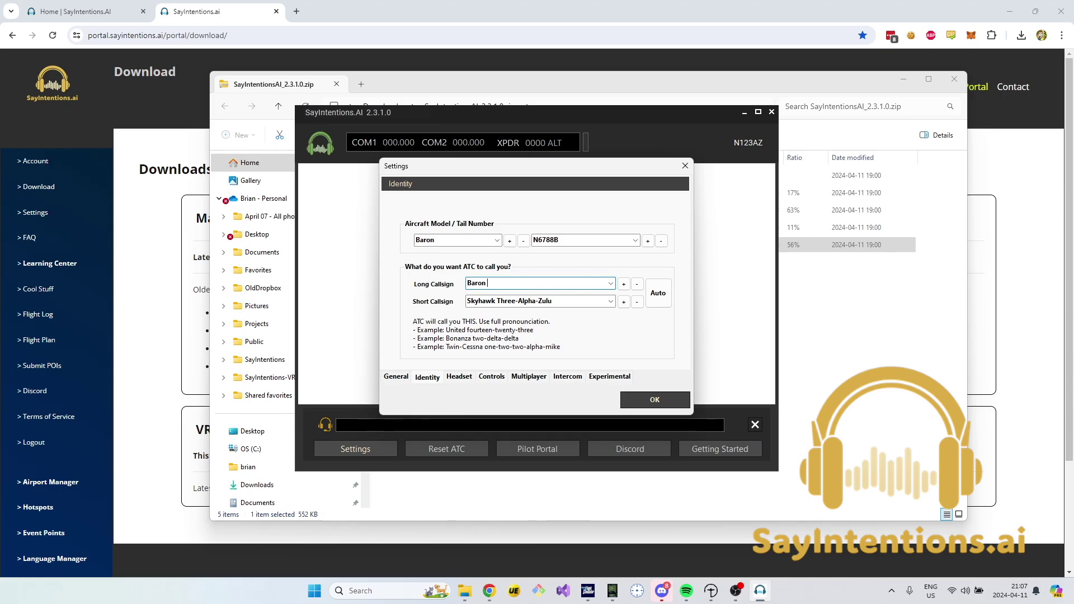
{"action": "type", "text": "Six-Seven-Eight-Eight-Bravo"}
{"action": "key", "text": "Tab"}
{"action": "key", "text": "Tab"}
{"action": "key", "text": "Tab"}
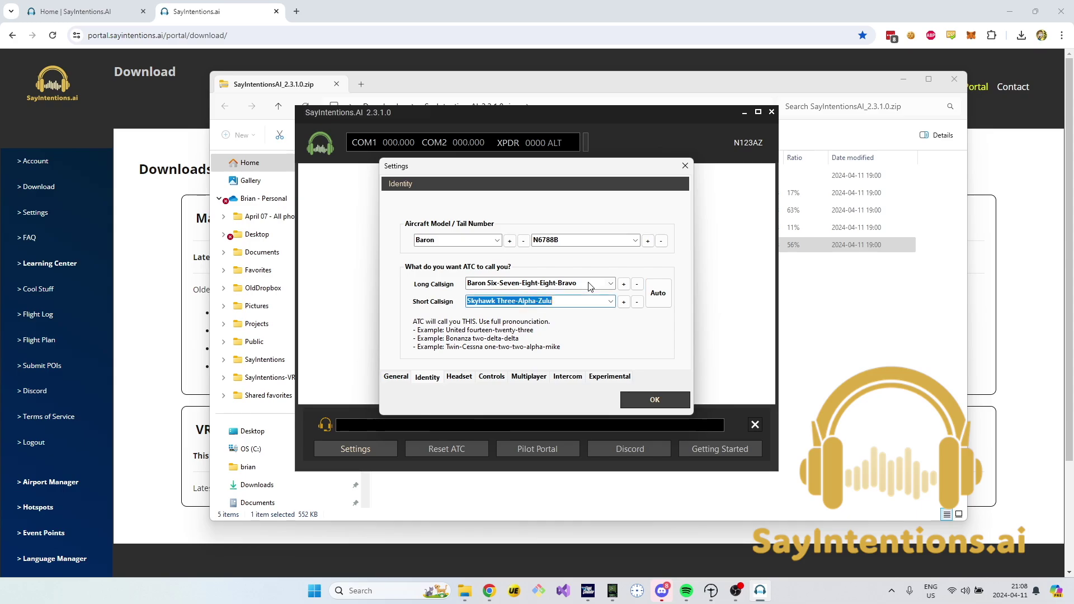
{"action": "type", "text": "Bar"}
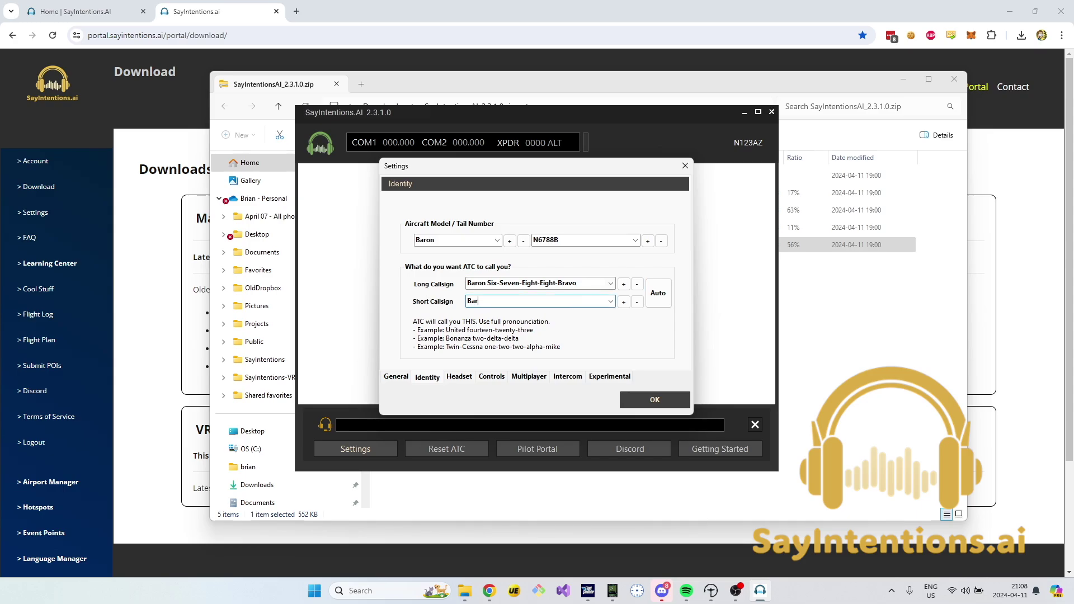
{"action": "type", "text": "on Eight-Eight-Bravo"}
{"action": "double_click", "coordinate": [459, 239]}
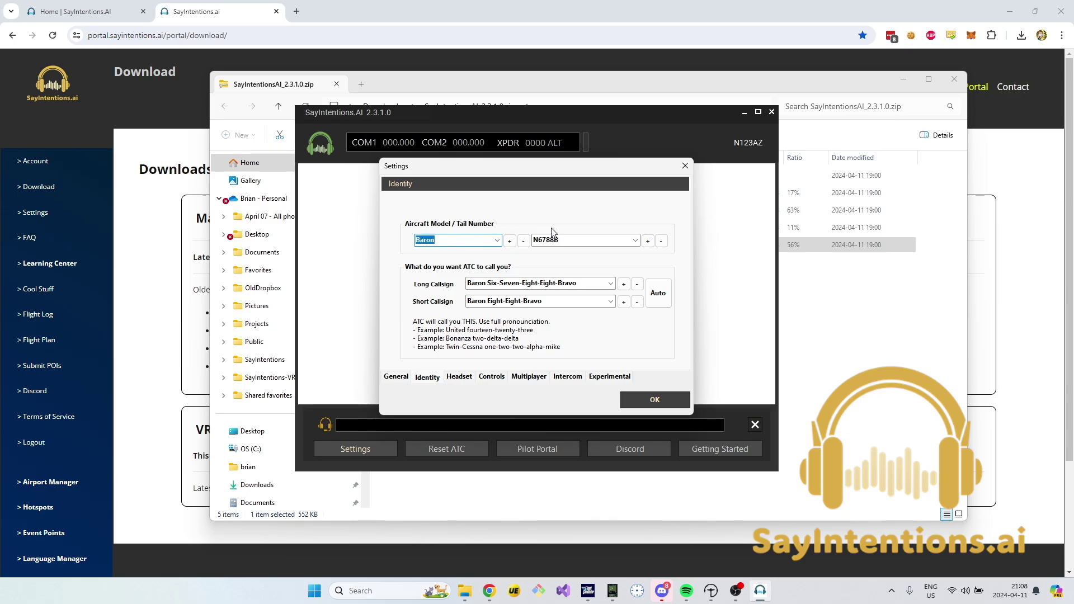
Step: Change the model to Delta with long callsign Delta twelve-twenty-one, starting the short callsign
{"action": "type", "text": "Delta"}
{"action": "left_click", "coordinate": [560, 284]}
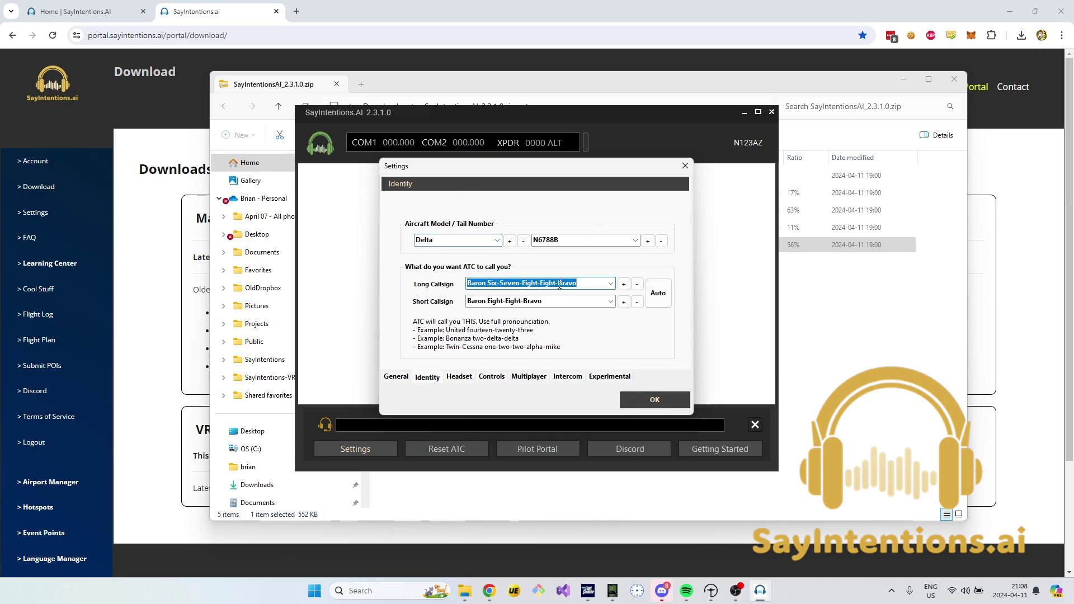
{"action": "type", "text": "Delta twel"}
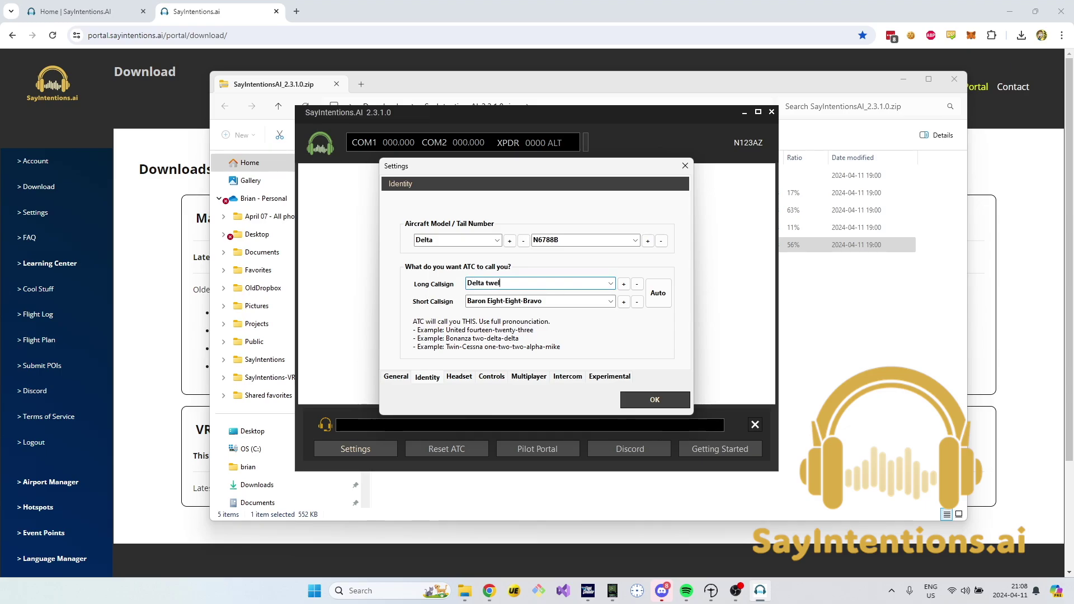
{"action": "type", "text": "ve-twenty-one"}
{"action": "key", "text": "Tab"}
{"action": "key", "text": "Tab"}
{"action": "key", "text": "Tab"}
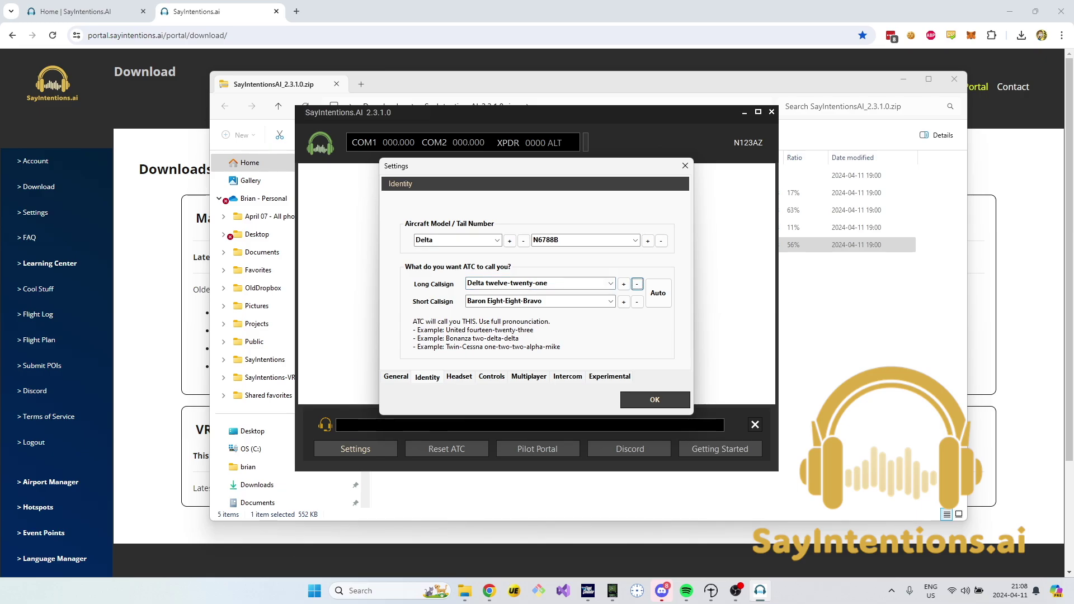
{"action": "type", "text": "Delta tw"}
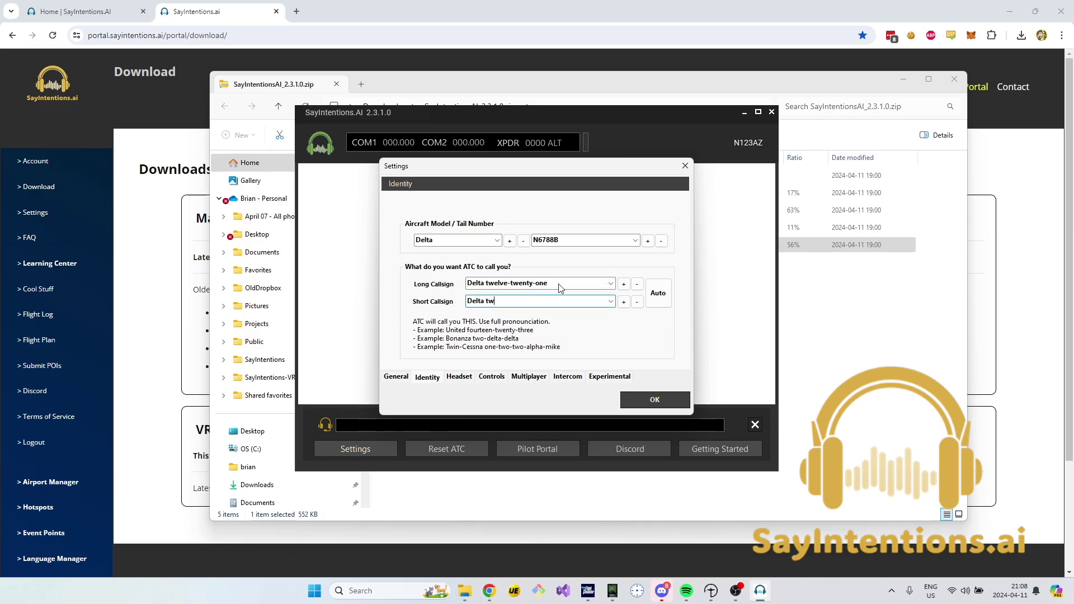
{"action": "type", "text": "elve-tweny-one"}
{"action": "type", "text": "t"}
Step: Restore model Baron with callsigns Baron Six-Seven-Eight-Eight-Bravo and Baron Eight-Eight-Bravo, then open Headset settings
{"action": "left_click", "coordinate": [463, 240]}
{"action": "type", "text": "Baron"}
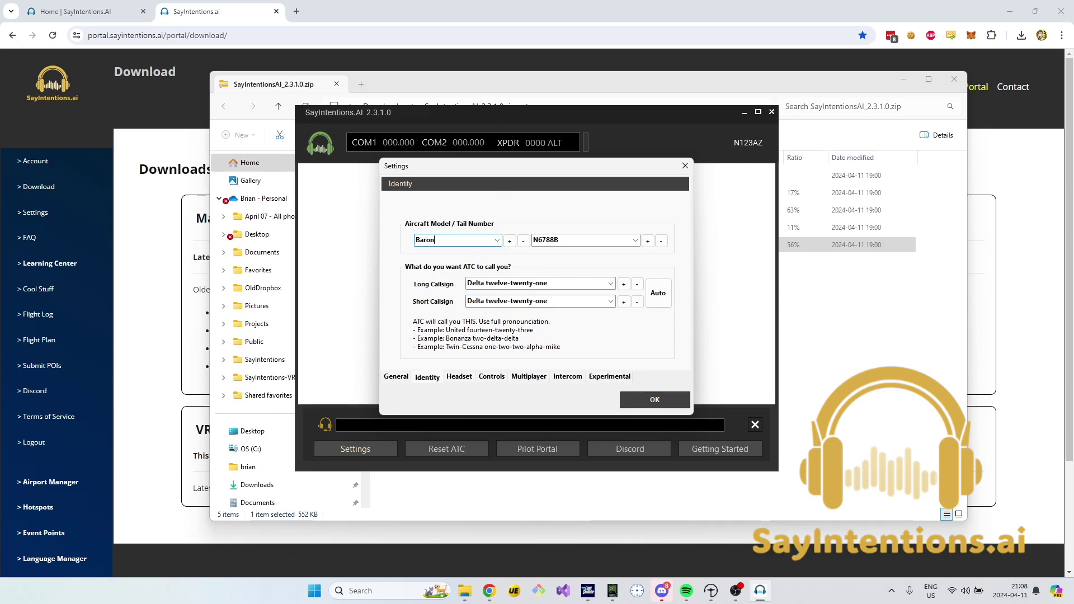
{"action": "key", "text": "Tab"}
{"action": "key", "text": "Tab"}
{"action": "key", "text": "Tab"}
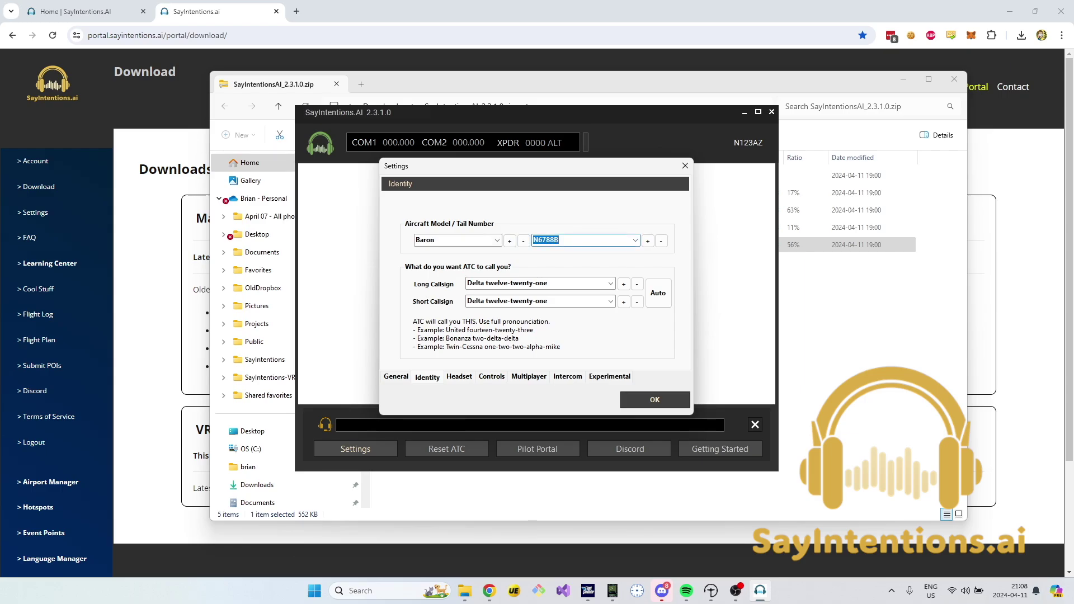
{"action": "key", "text": "Tab"}
{"action": "key", "text": "Tab"}
{"action": "key", "text": "Tab"}
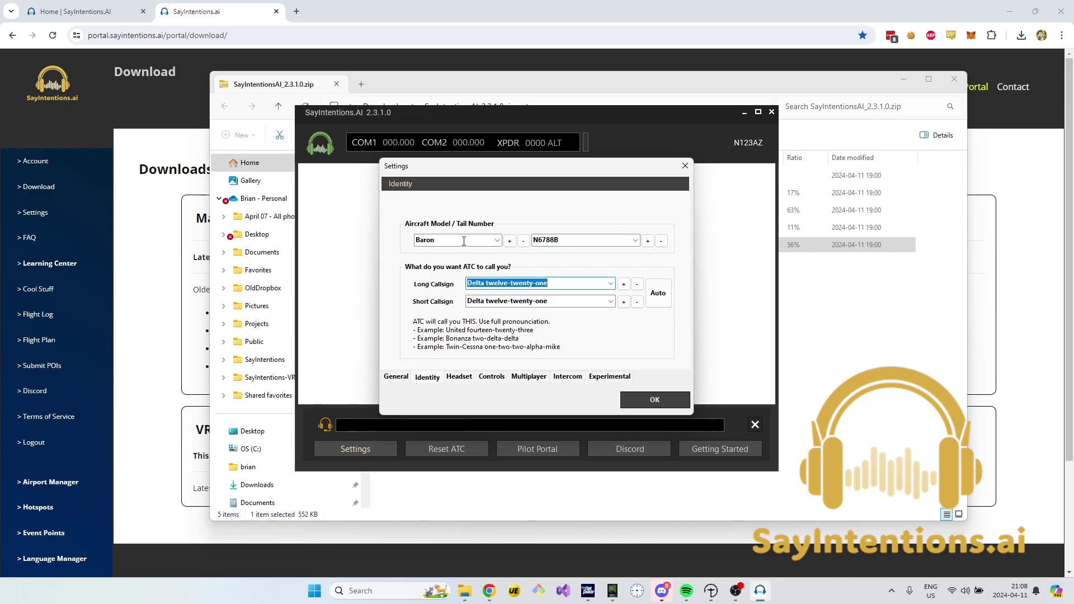
{"action": "type", "text": "Bar"}
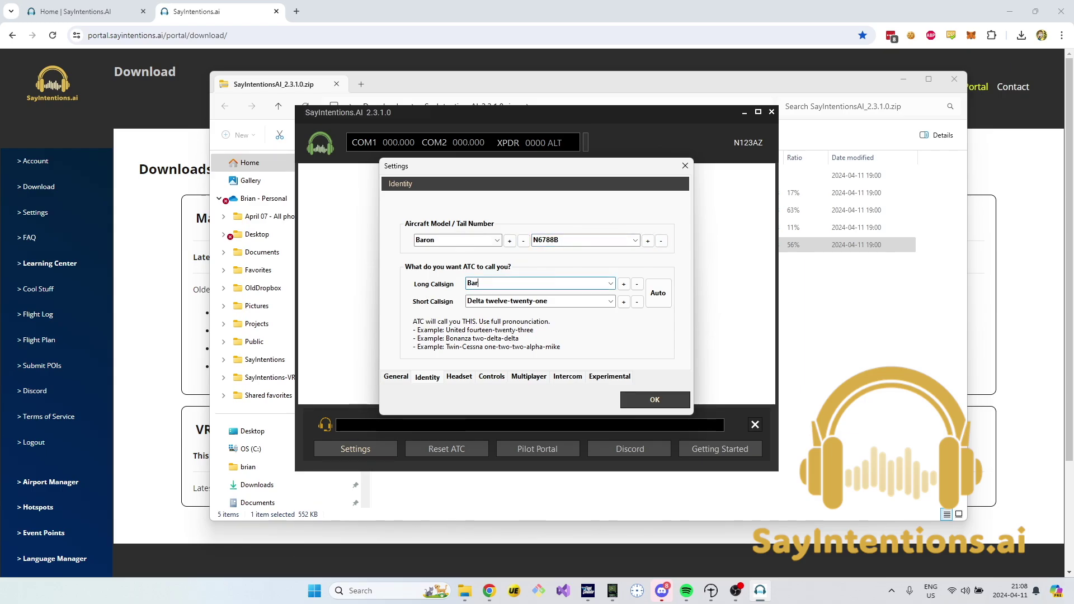
{"action": "type", "text": "on Six-Seven-Eight-Eight-Bravo"}
{"action": "key", "text": "Tab"}
{"action": "key", "text": "Tab"}
{"action": "key", "text": "Tab"}
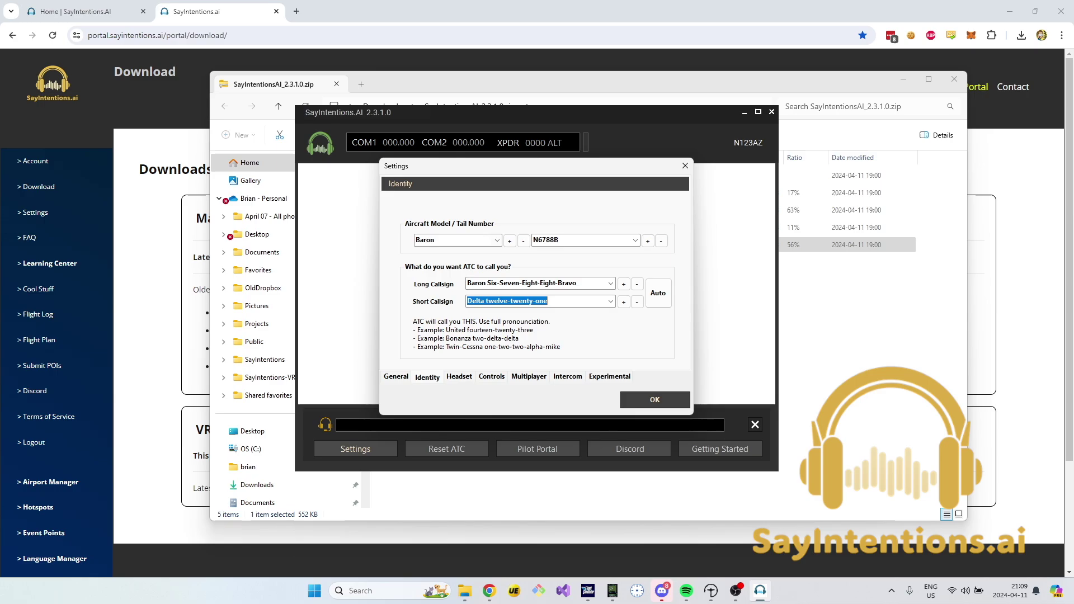
{"action": "type", "text": "Baron Eight-"}
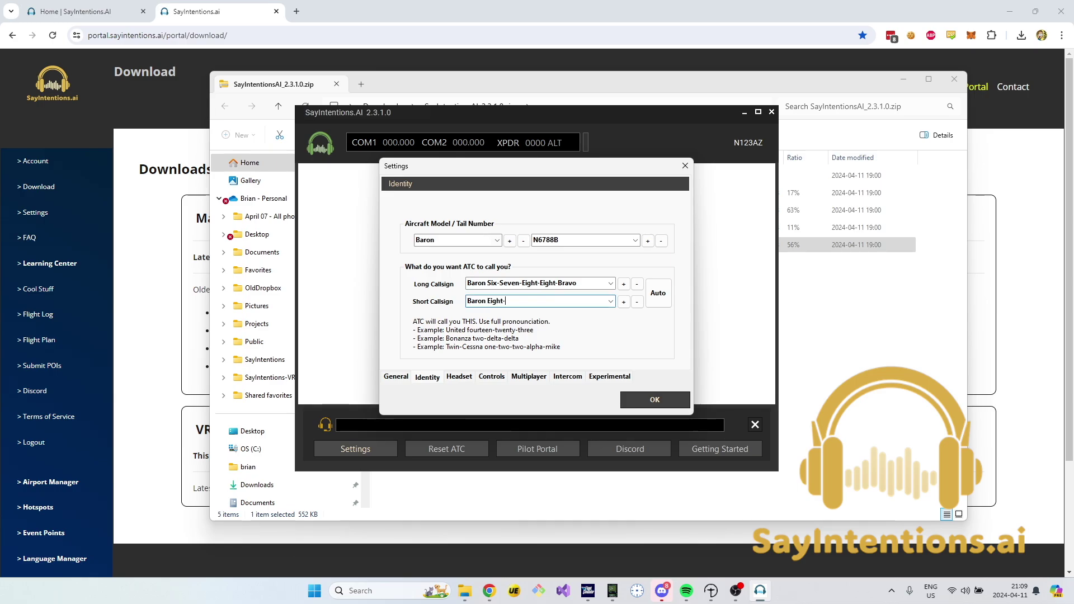
{"action": "type", "text": "Eight-Bravo"}
{"action": "left_click", "coordinate": [458, 377]}
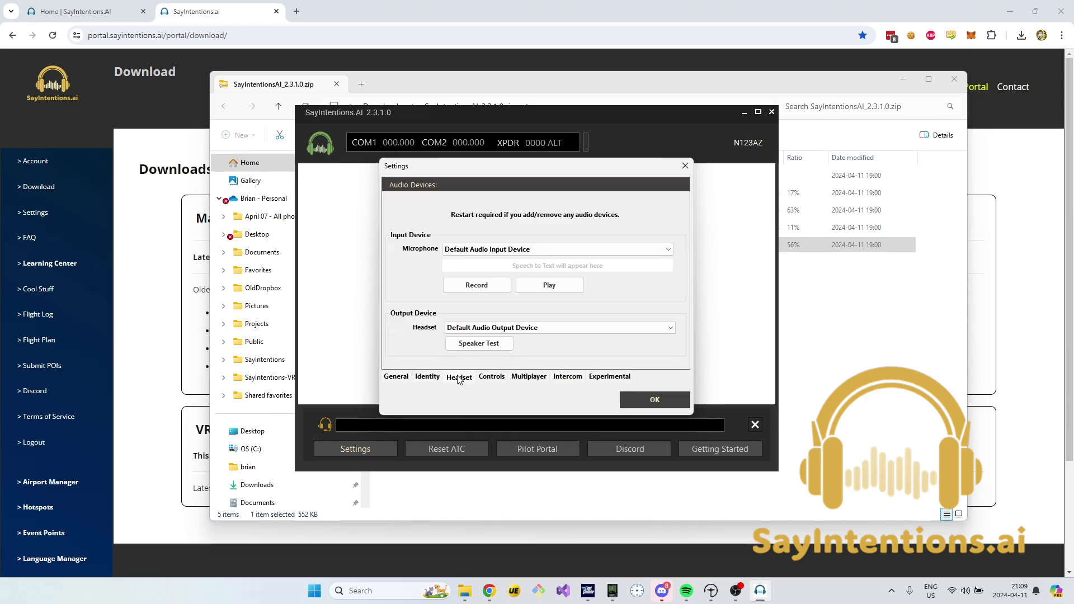
Step: Choose the Razer BlackShark microphone and Razer BlackShark V2 Pro speakers, then go to Controls
{"action": "left_click", "coordinate": [643, 251]}
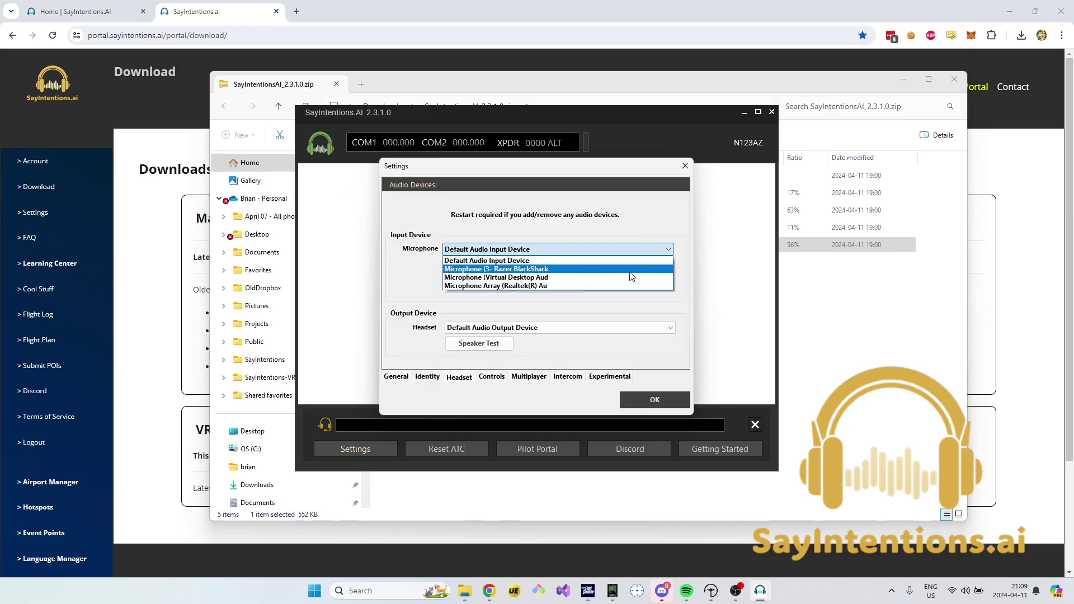
{"action": "left_click", "coordinate": [541, 270]}
{"action": "left_click", "coordinate": [528, 328]}
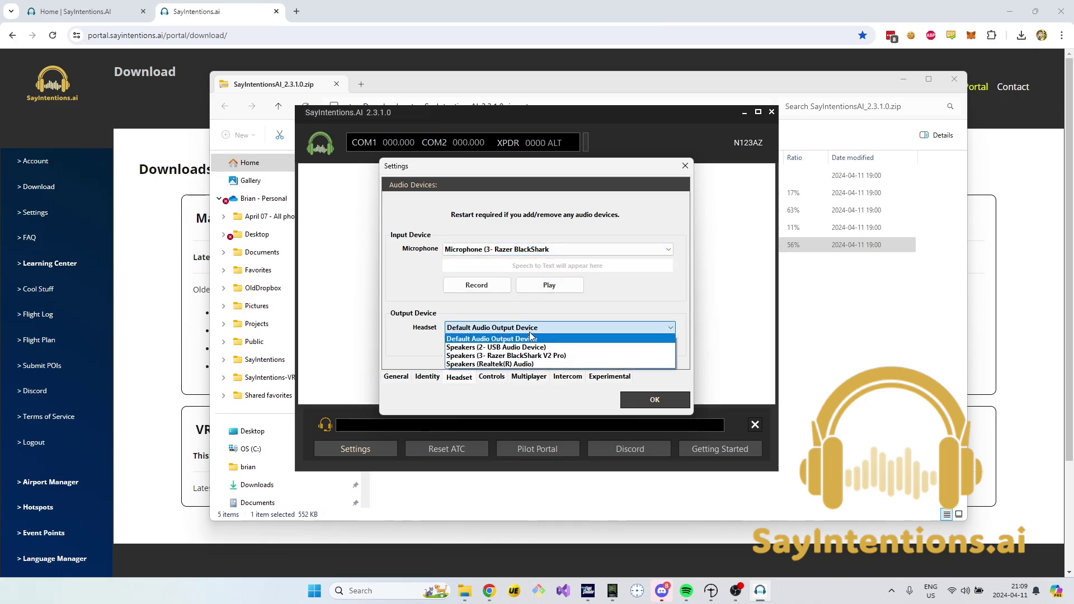
{"action": "left_click", "coordinate": [561, 357]}
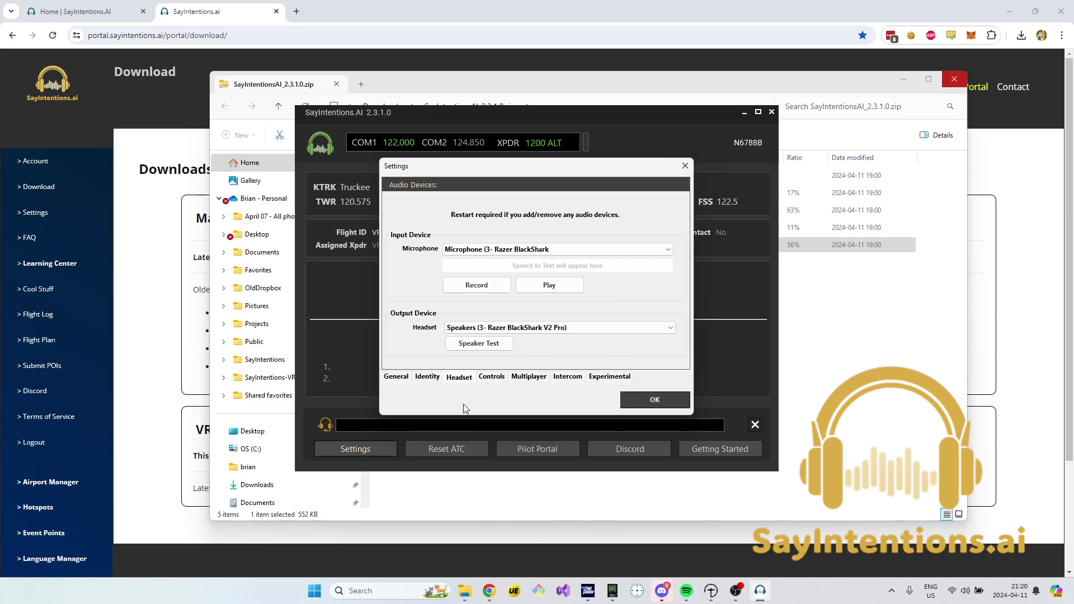
{"action": "left_click", "coordinate": [492, 377]}
Step: Assign the COM Radio PTT event to Wireless Controller button 2 for push-to-talk
{"action": "left_click", "coordinate": [480, 233]}
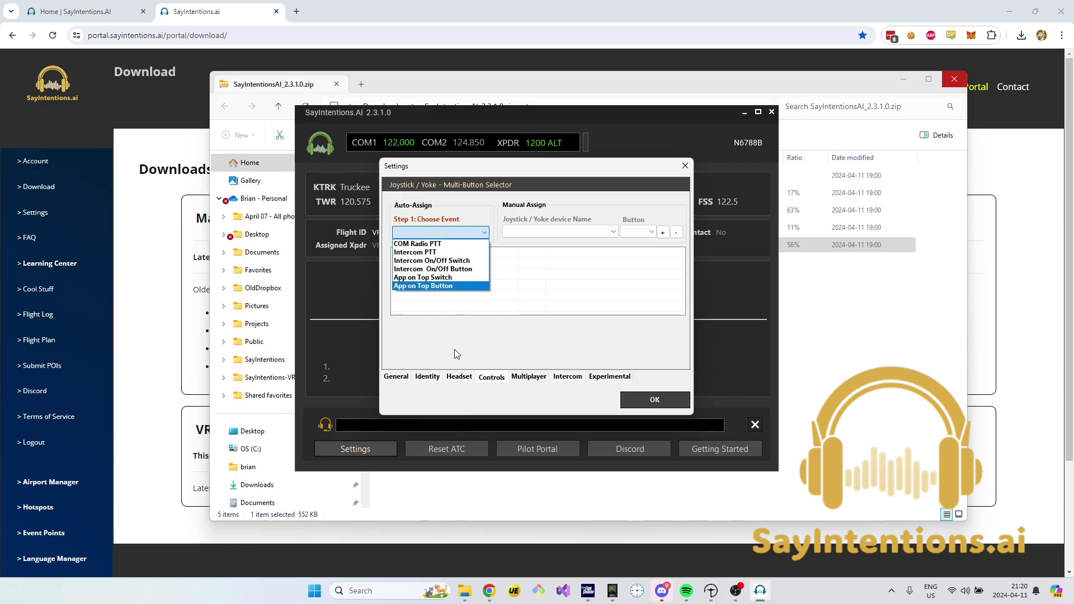
{"action": "left_click", "coordinate": [531, 362]}
{"action": "left_click", "coordinate": [484, 233]}
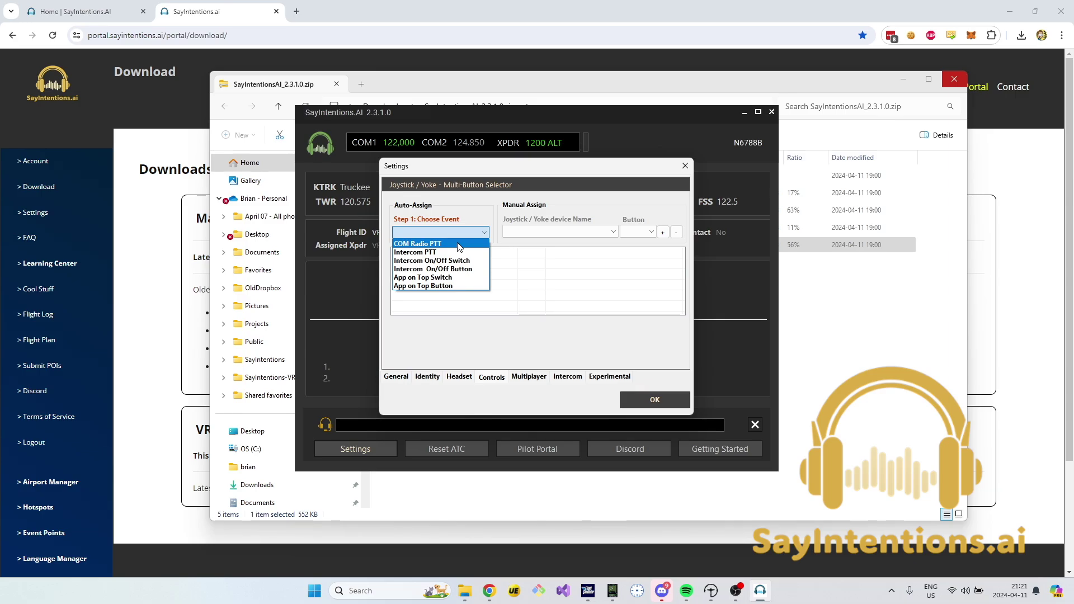
{"action": "left_click", "coordinate": [458, 245]}
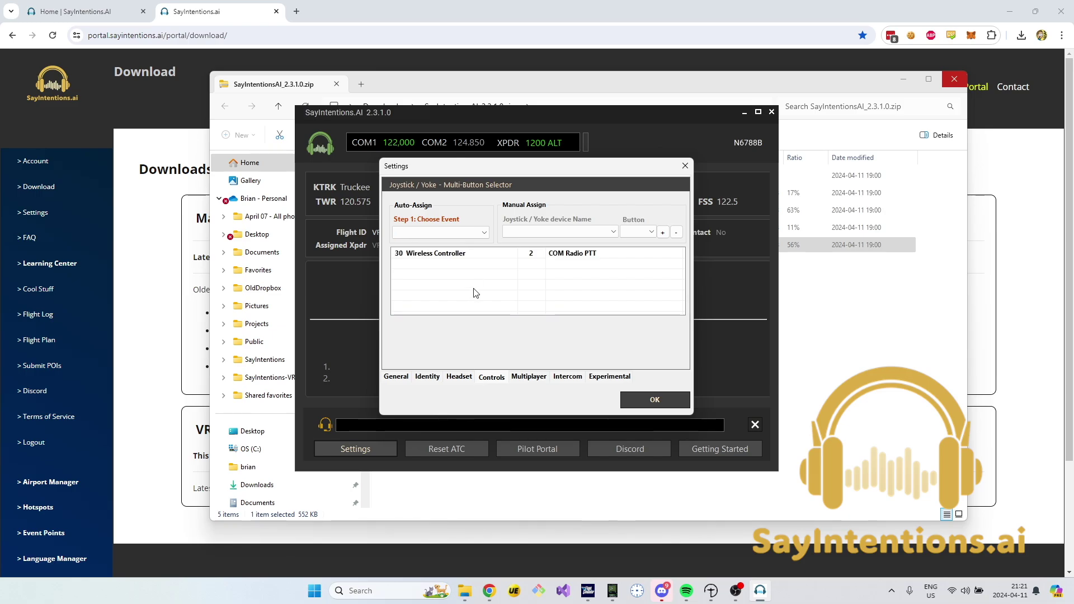
{"action": "left_click", "coordinate": [485, 234]}
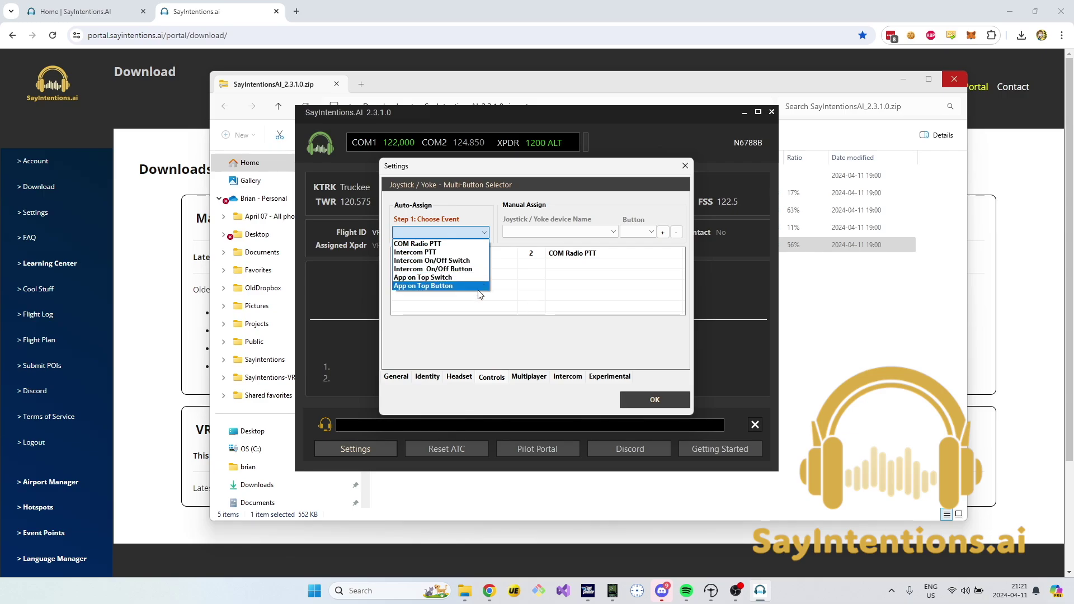
{"action": "left_click", "coordinate": [526, 333]}
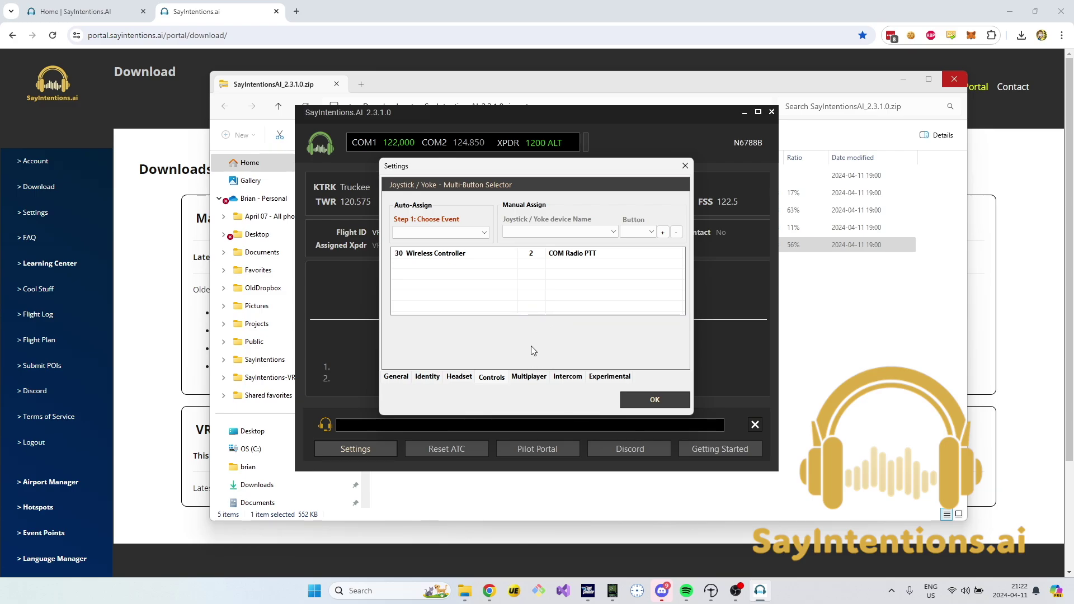
Step: In Multiplayer settings, set Chatter to Canned Only and nudge the Amount of Chatter slider lower
{"action": "left_click", "coordinate": [529, 380]}
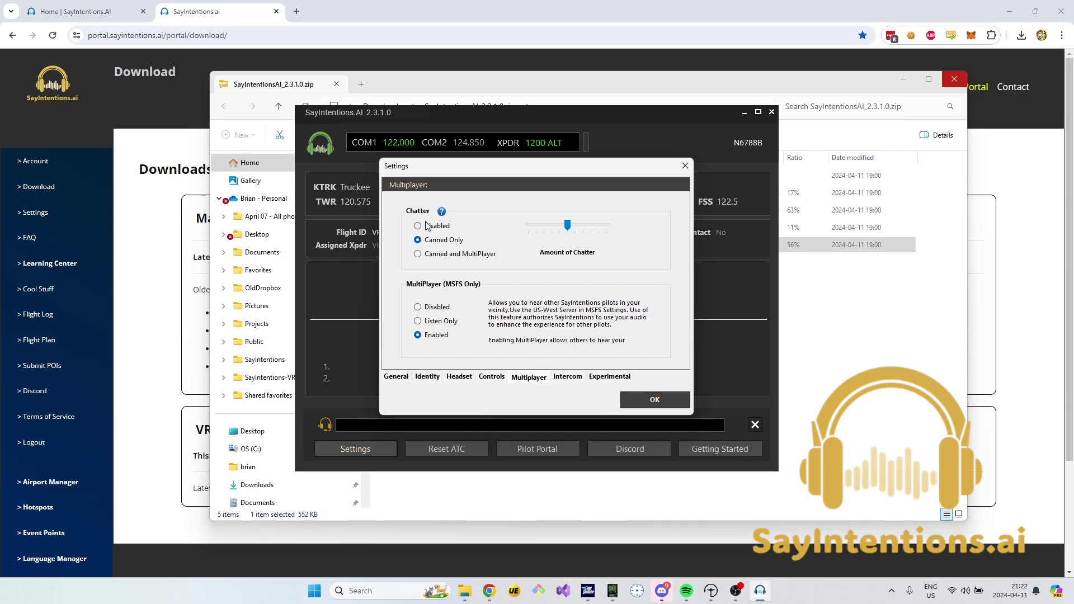
{"action": "left_click", "coordinate": [434, 226]}
{"action": "left_click", "coordinate": [435, 243]}
{"action": "left_click_drag", "start_coordinate": [539, 223], "coordinate": [553, 220]}
Step: Set Chatter to Canned and MultiPlayer, with MultiPlayer set to Listen Only
{"action": "left_click", "coordinate": [431, 256]}
{"action": "left_click", "coordinate": [443, 325]}
Step: Set MultiPlayer (MSFS Only) to Enabled and Chatter to Disabled
{"action": "left_click", "coordinate": [435, 339]}
{"action": "left_click", "coordinate": [436, 227]}
Step: Disable multiplayer, pick Canned and MultiPlayer chatter, then view Intercom settings with Sarah as TourGuide
{"action": "left_click", "coordinate": [434, 308]}
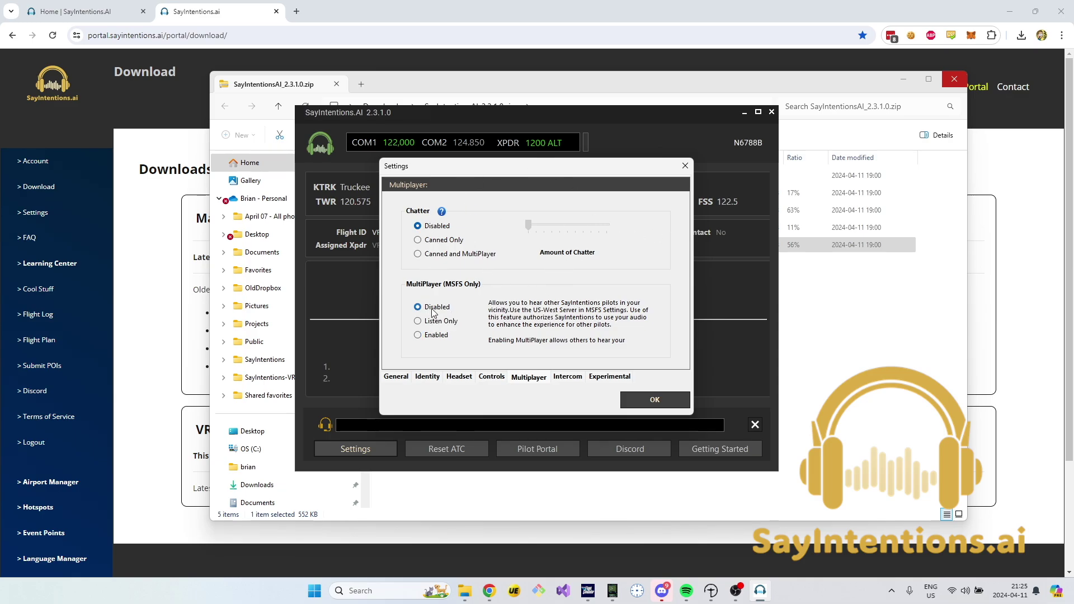
{"action": "left_click", "coordinate": [442, 255]}
{"action": "left_click", "coordinate": [573, 379]}
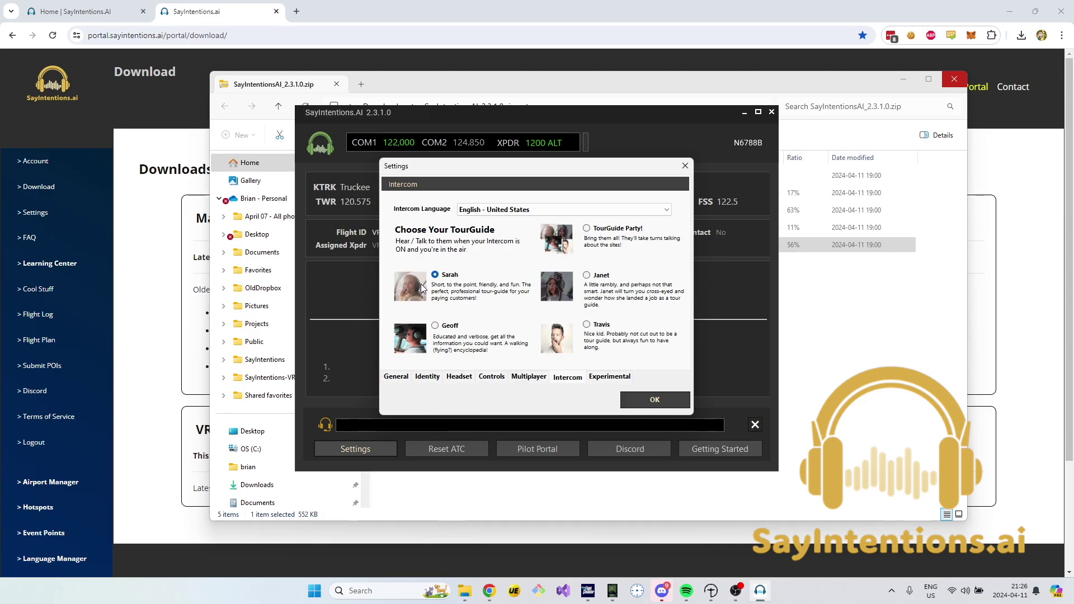
Step: On the Controls page, map the Intercom On/Off Button event to Wireless Controller button 3
{"action": "left_click", "coordinate": [492, 377]}
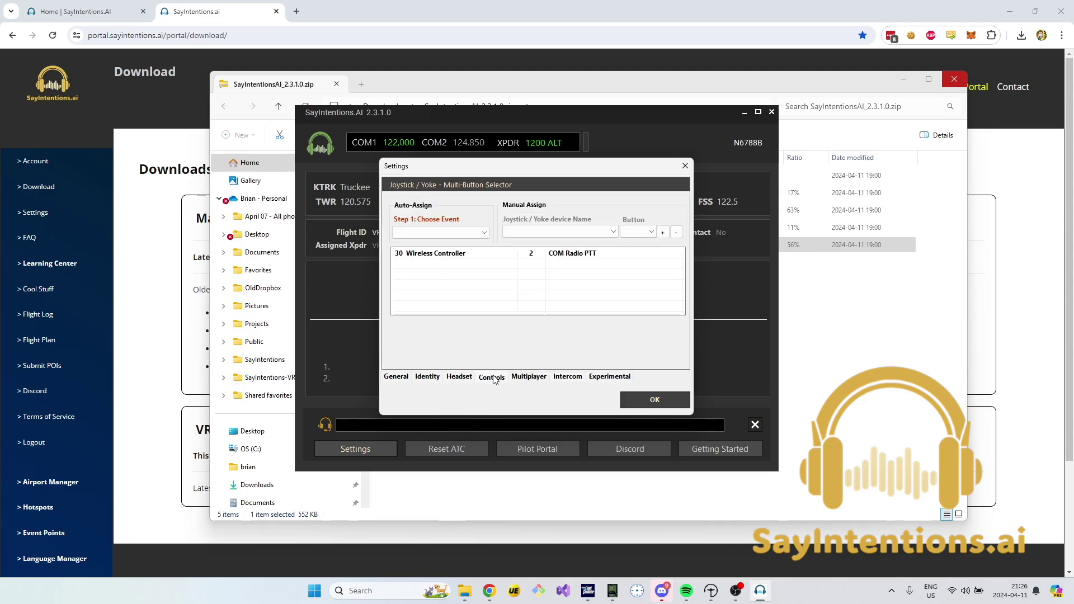
{"action": "left_click", "coordinate": [483, 235]}
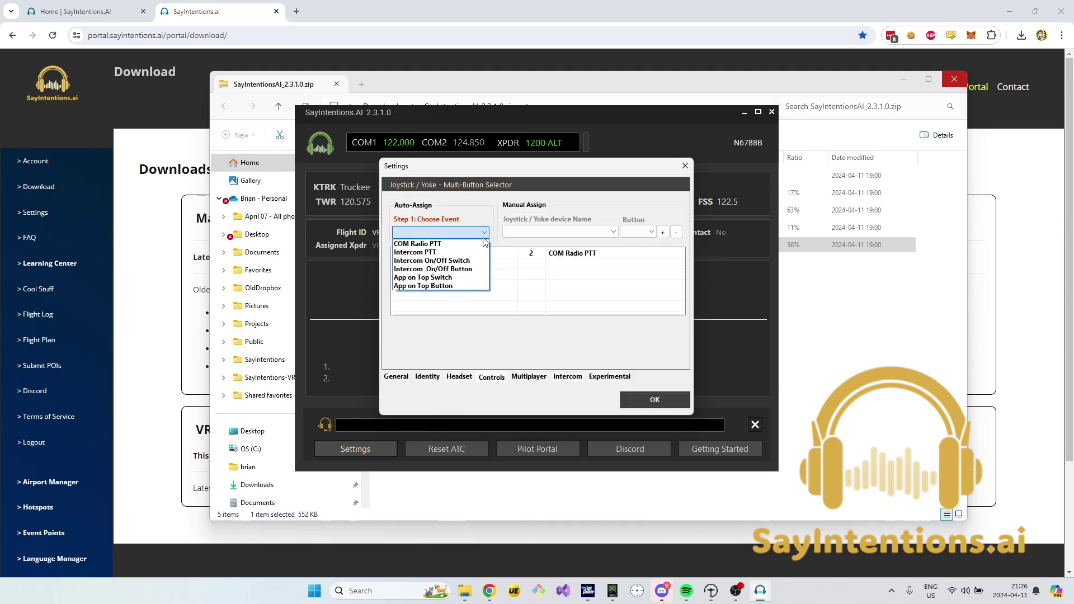
{"action": "left_click", "coordinate": [469, 271]}
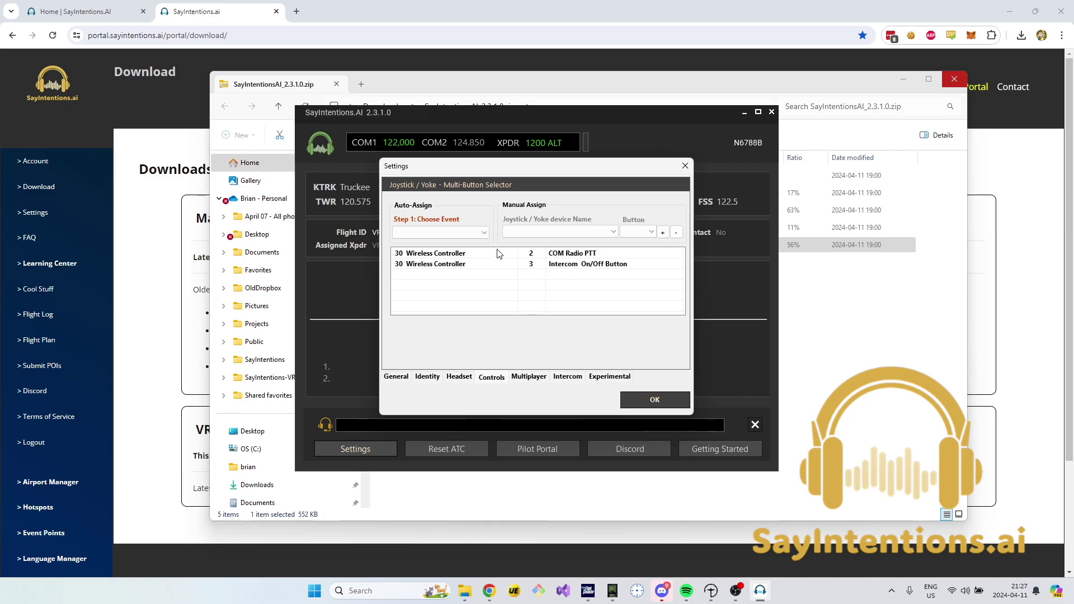
Step: Map Intercom PTT to Wireless Controller button 1 and return to the Intercom settings
{"action": "left_click", "coordinate": [485, 233]}
{"action": "left_click", "coordinate": [484, 233]}
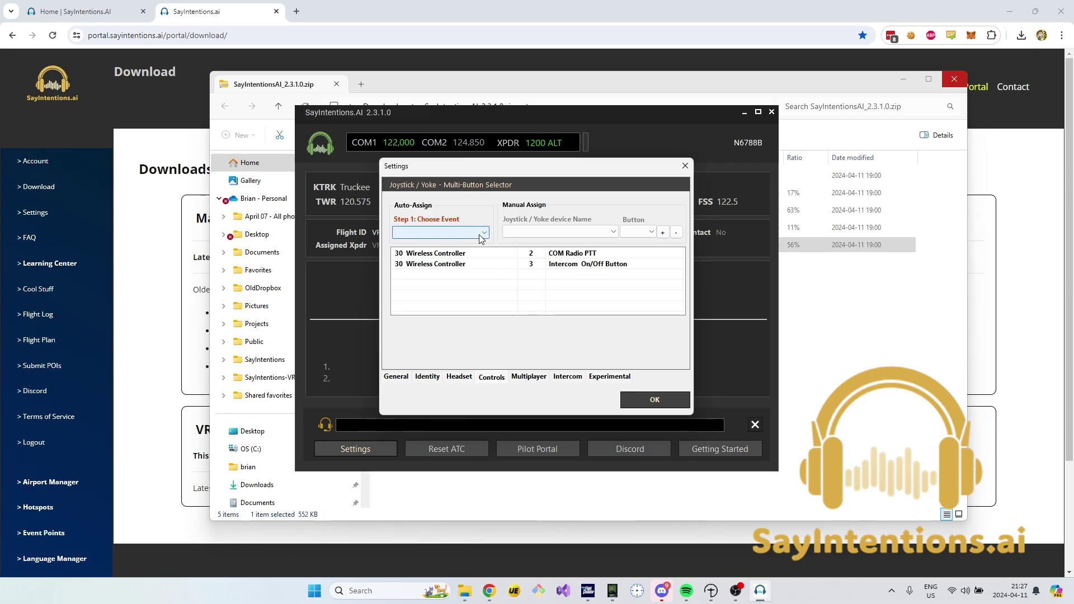
{"action": "left_click", "coordinate": [485, 234]}
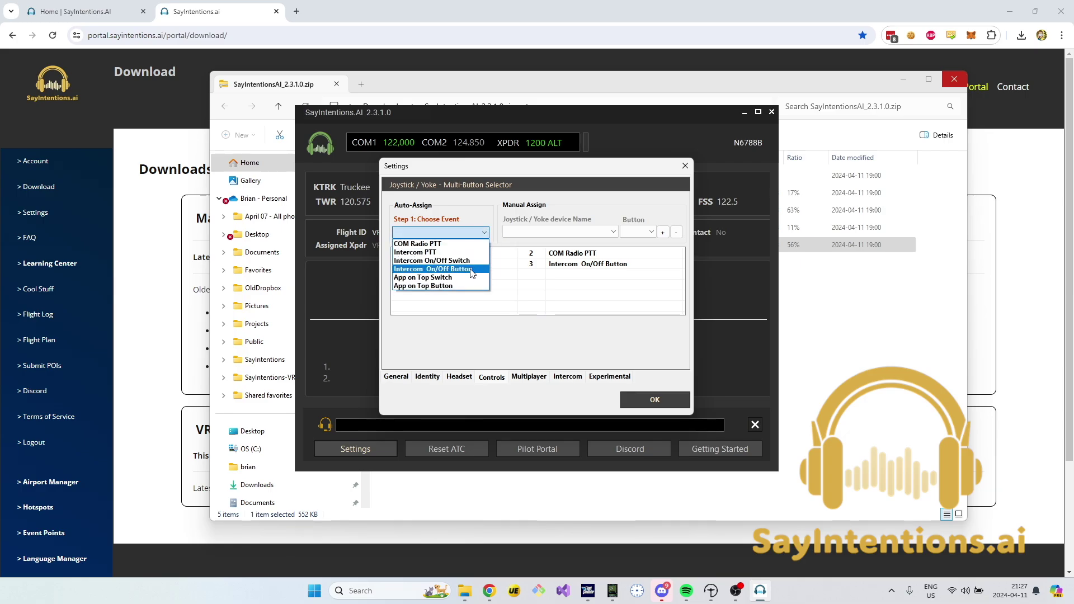
{"action": "left_click", "coordinate": [415, 253]}
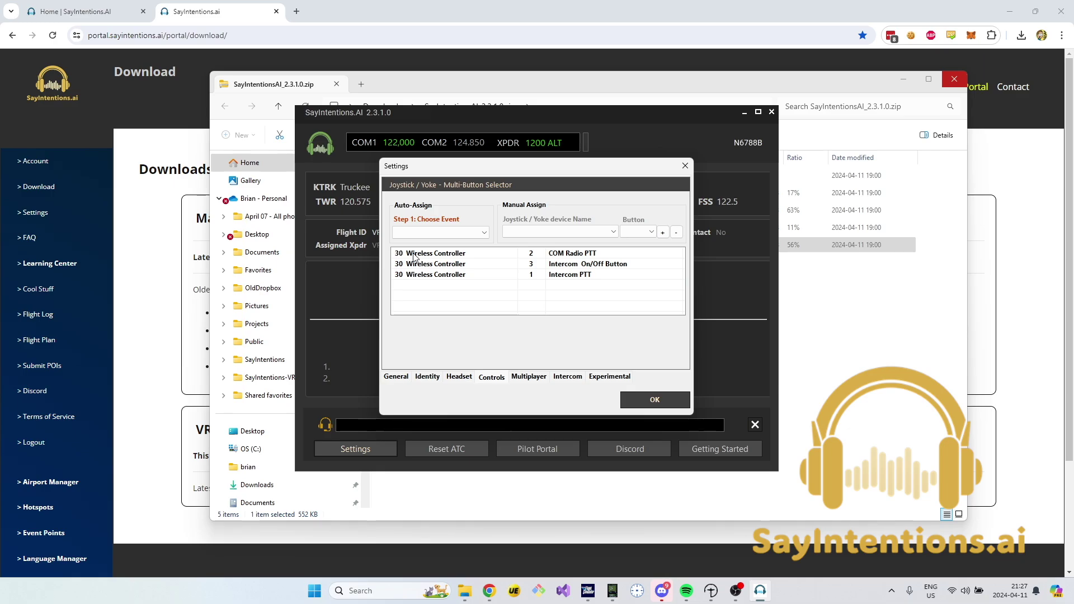
{"action": "left_click", "coordinate": [562, 377]}
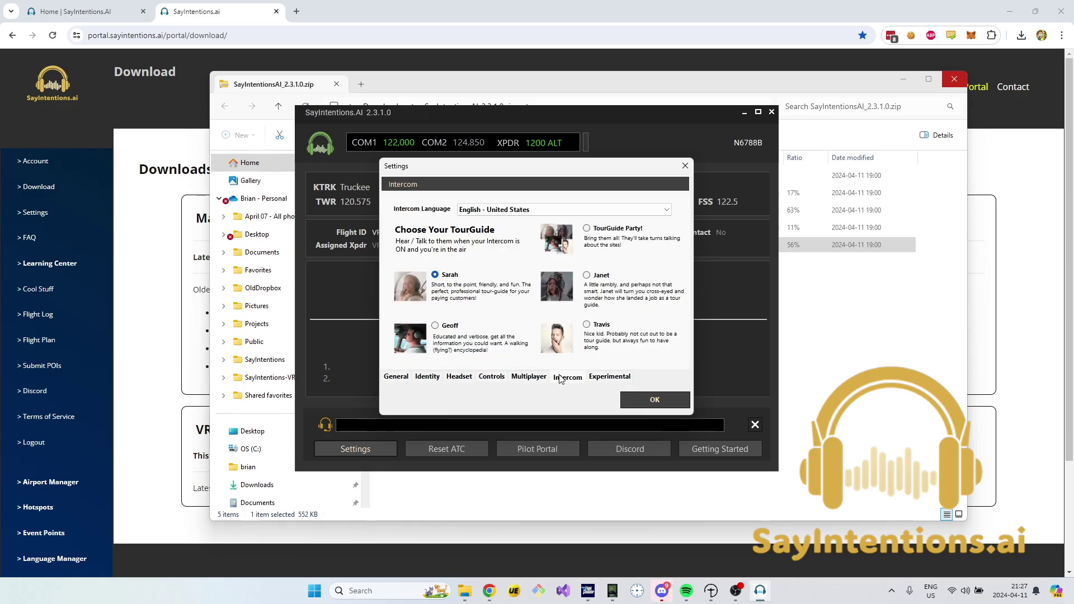
Step: Switch to the Experimental settings, showing both options unchecked and Primary Server selected
{"action": "left_click", "coordinate": [598, 379]}
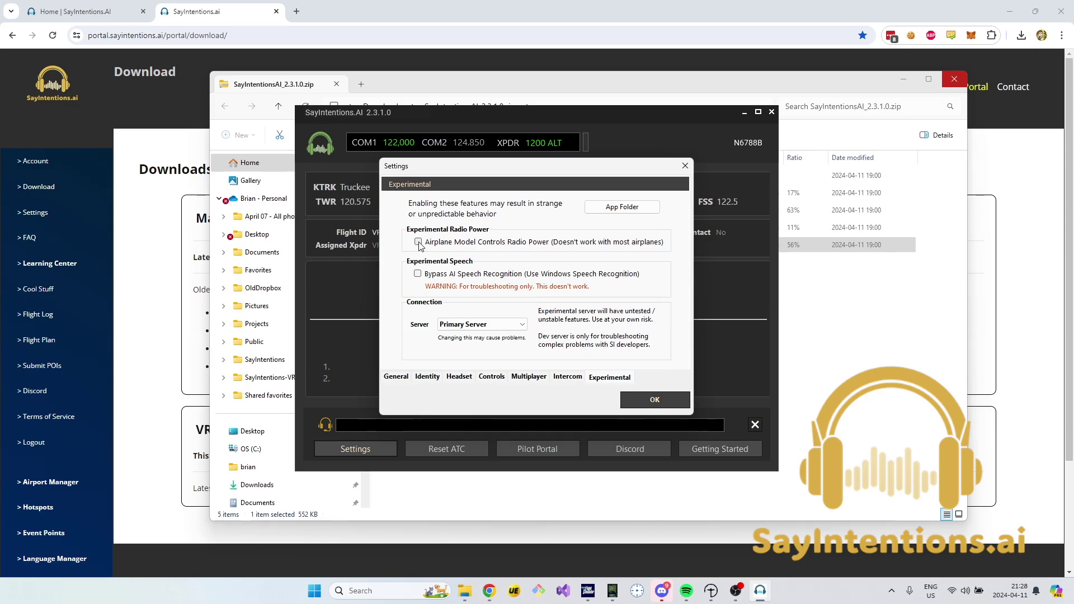
Step: Keep Primary Server as the connection server and close Settings with OK
{"action": "left_click", "coordinate": [510, 325]}
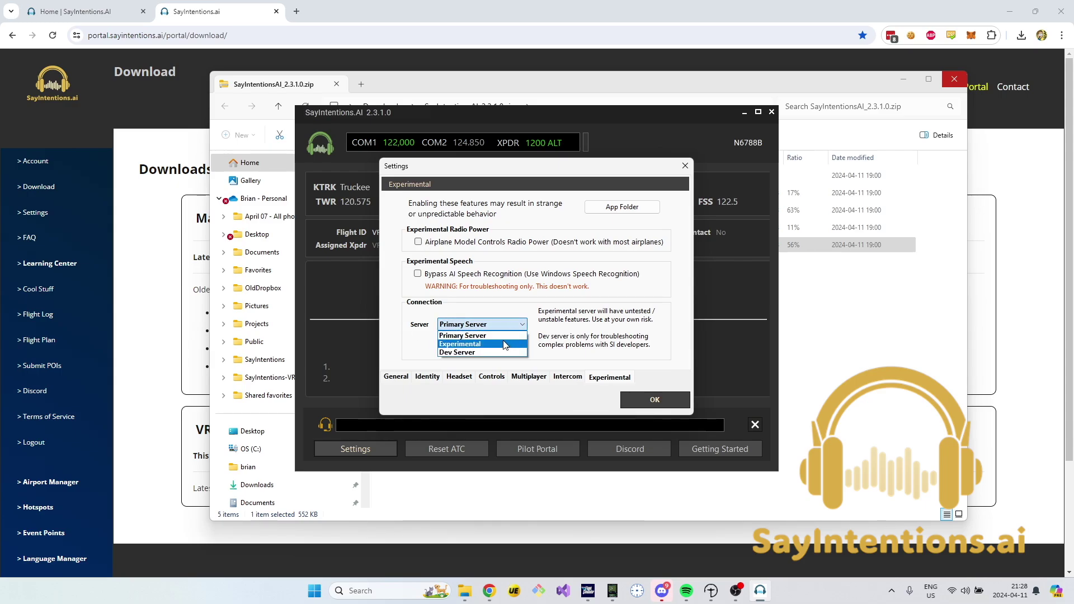
{"action": "left_click", "coordinate": [506, 325]}
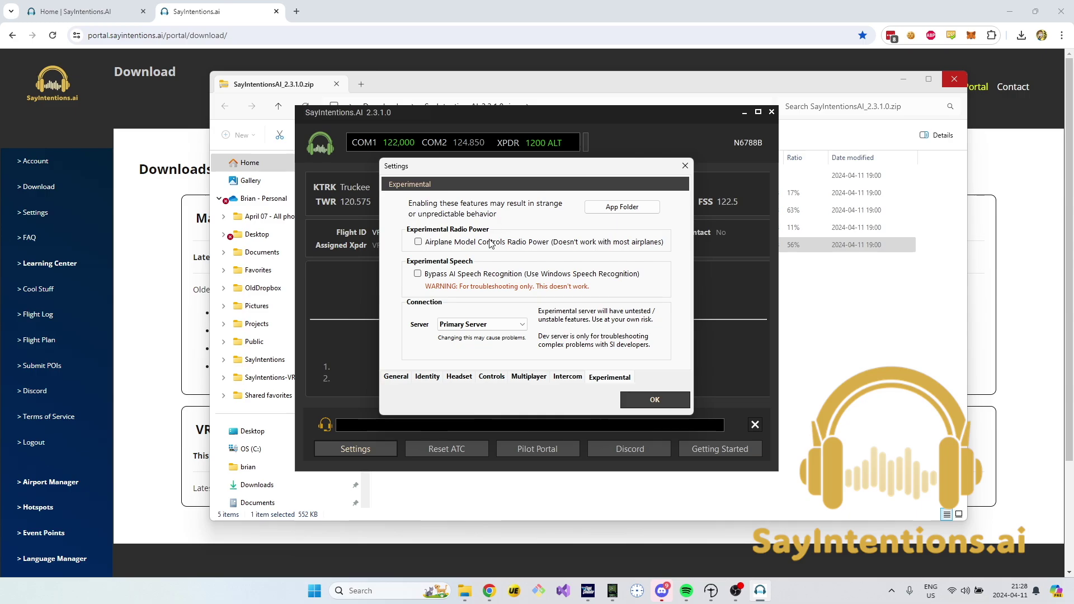
{"action": "left_click", "coordinate": [662, 402]}
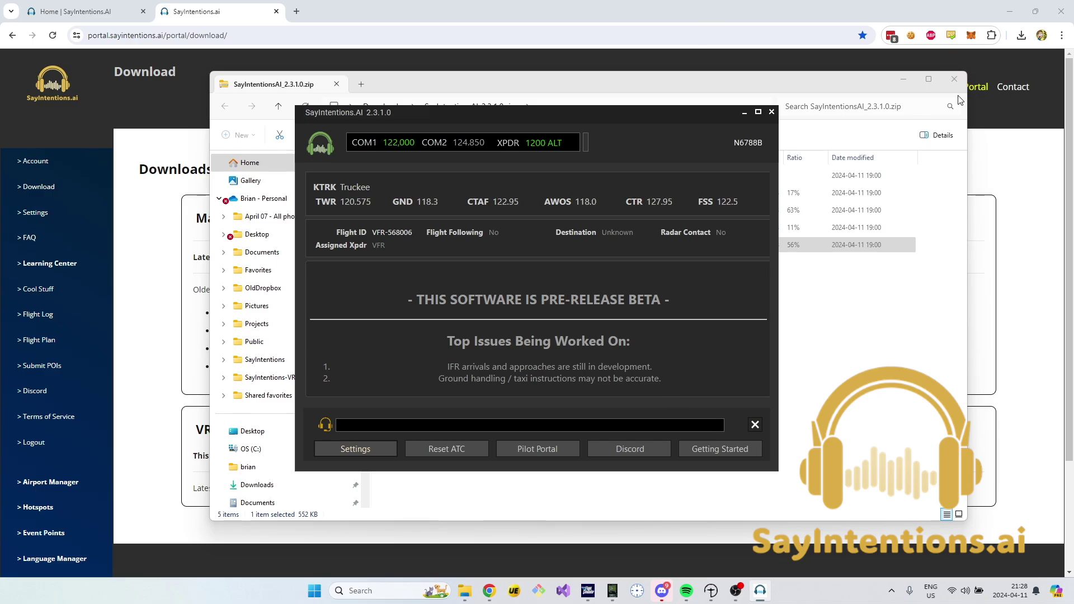
Step: Close the zip folder window and the download browser, returning to Microsoft Flight Simulator
{"action": "left_click", "coordinate": [953, 73]}
{"action": "left_click", "coordinate": [1063, 12]}
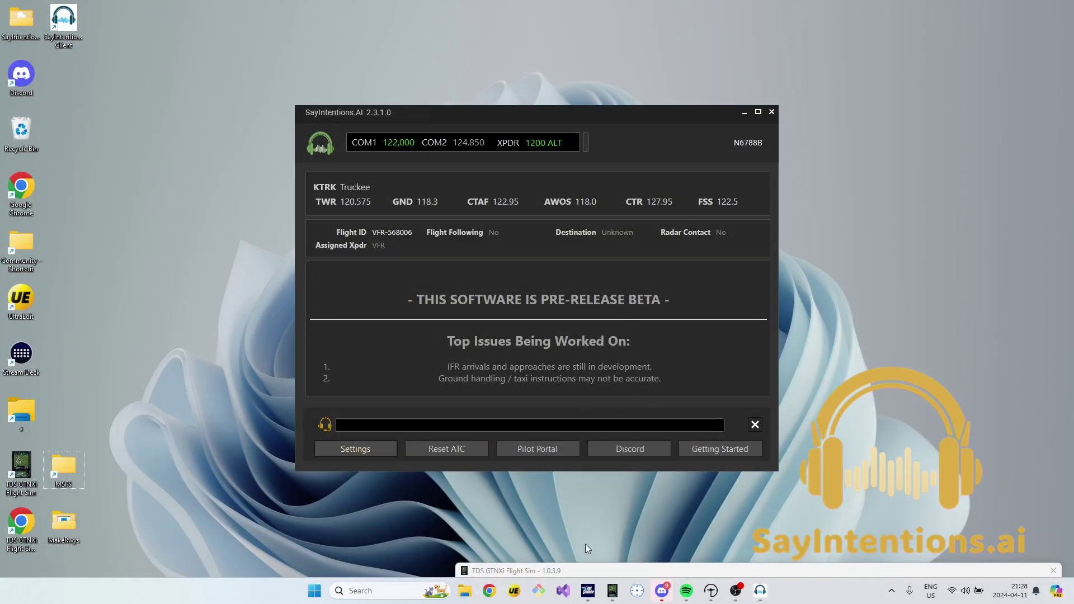
{"action": "left_click", "coordinate": [588, 591]}
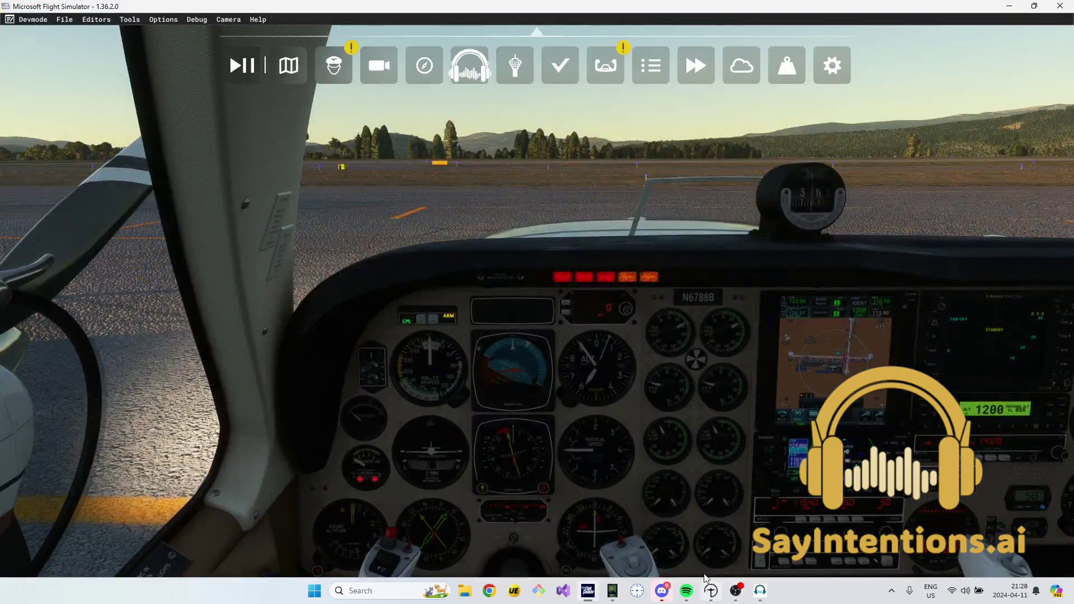
Step: Confirm the SayIntentions.AI settings with OK, move its window top-left, then minimize it
{"action": "left_click", "coordinate": [761, 595]}
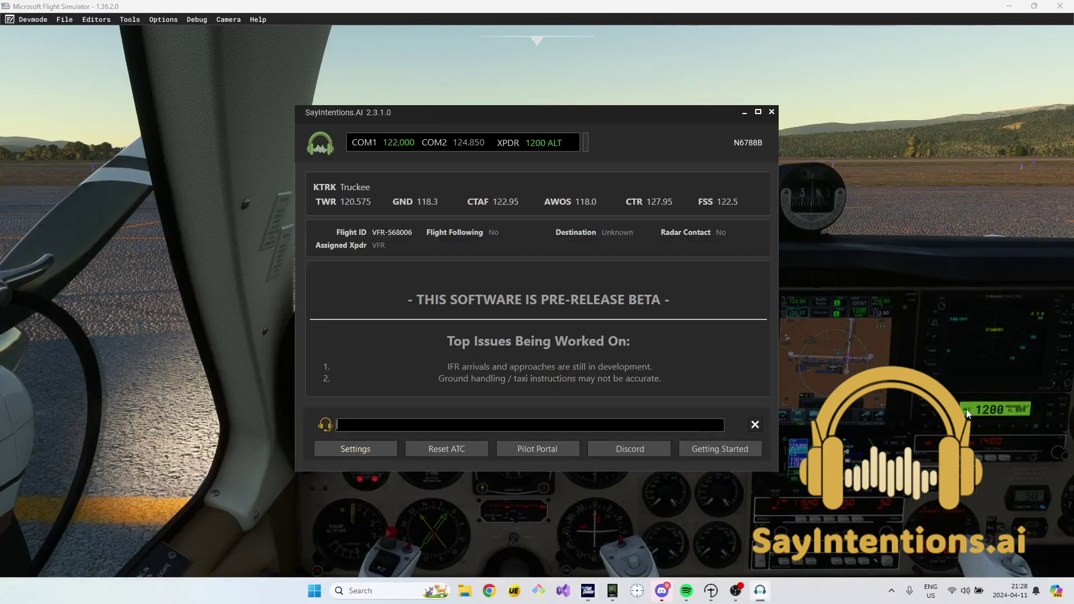
{"action": "left_click_drag", "start_coordinate": [639, 111], "coordinate": [397, 64]}
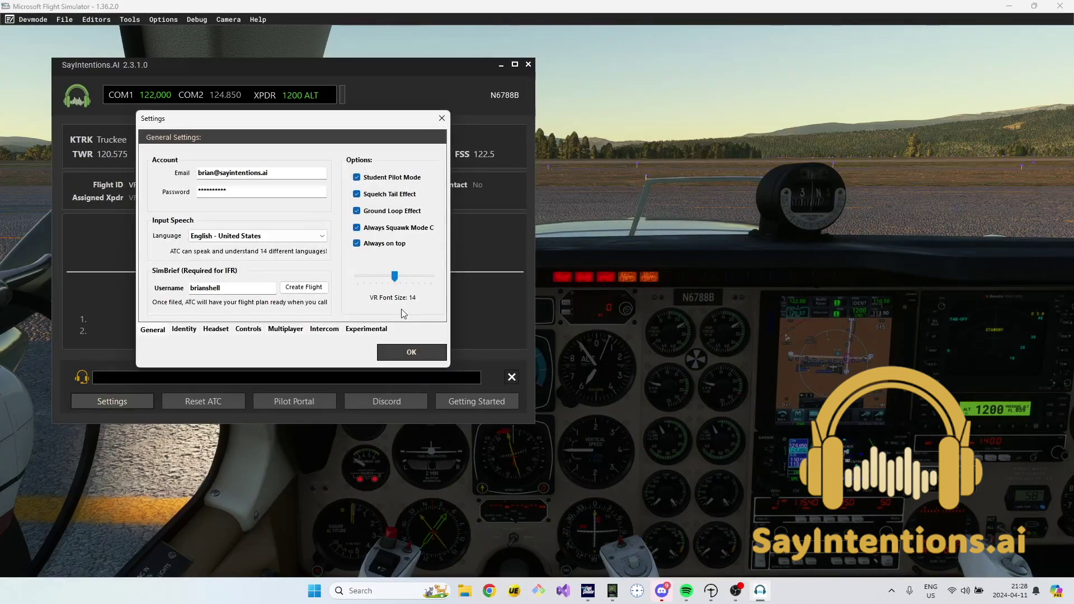
{"action": "left_click", "coordinate": [412, 352]}
{"action": "left_click_drag", "start_coordinate": [384, 69], "coordinate": [338, 43]}
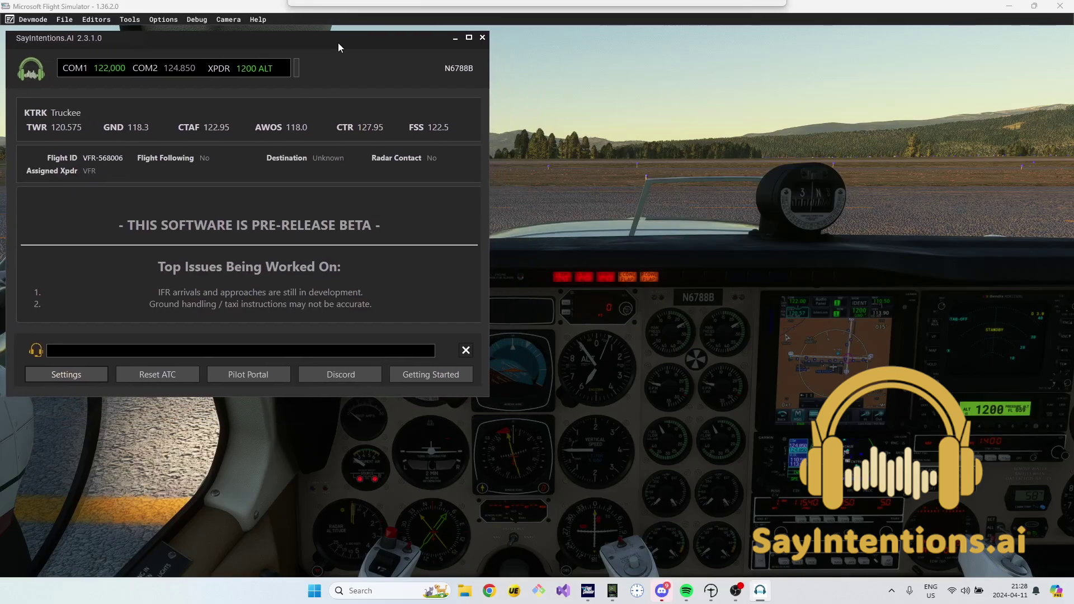
{"action": "left_click", "coordinate": [759, 253]}
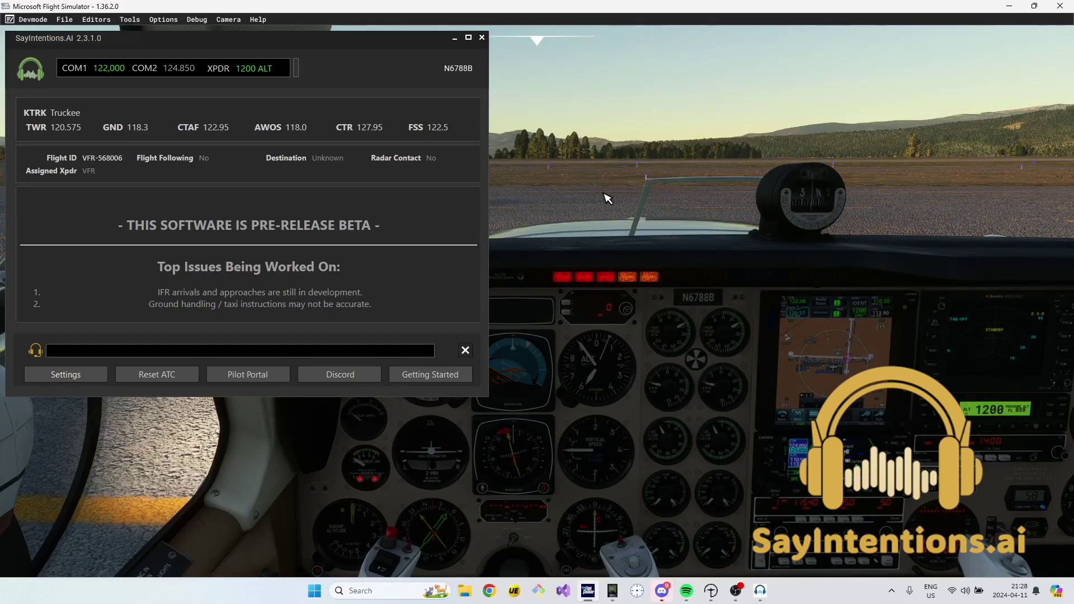
{"action": "left_click", "coordinate": [455, 38]}
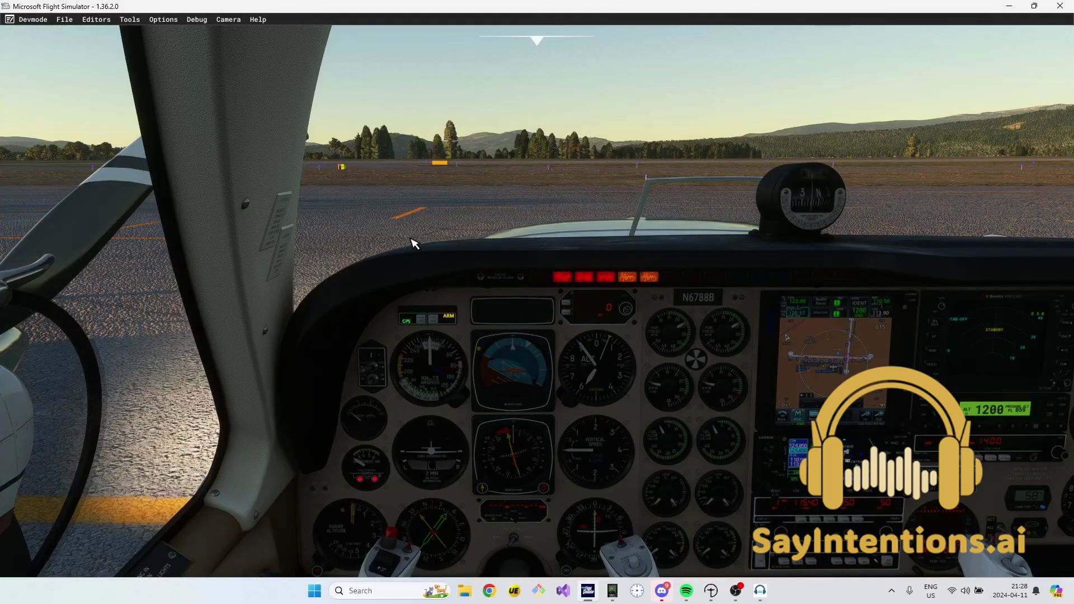
Step: Set ATC Enforce Flight Plan and ATC Voices to OFF under User Experience, then apply and save
{"action": "key", "text": "Escape"}
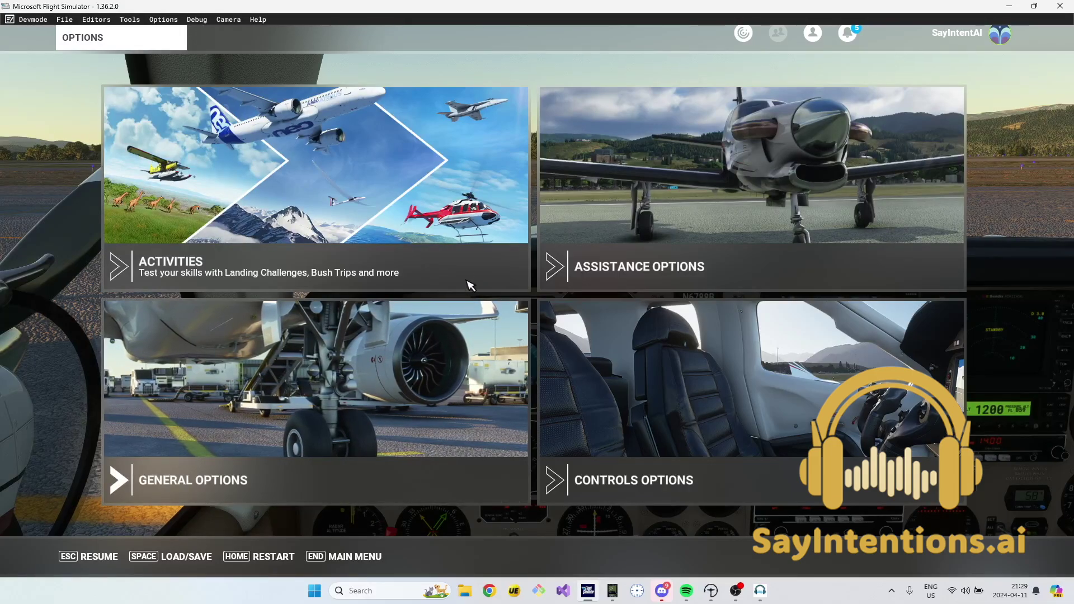
{"action": "left_click", "coordinate": [691, 193]}
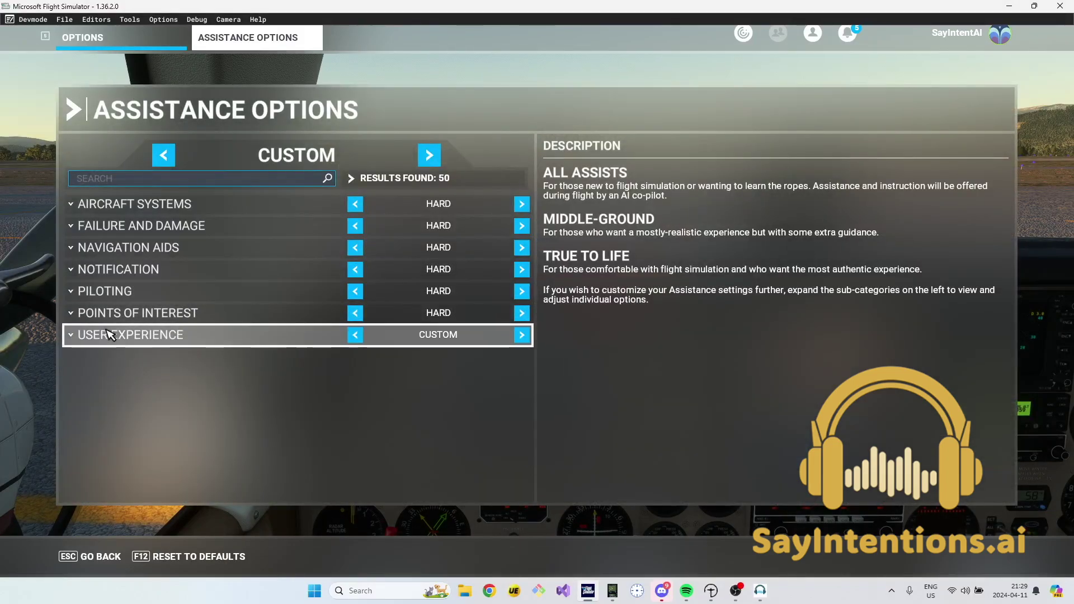
{"action": "left_click", "coordinate": [108, 336]}
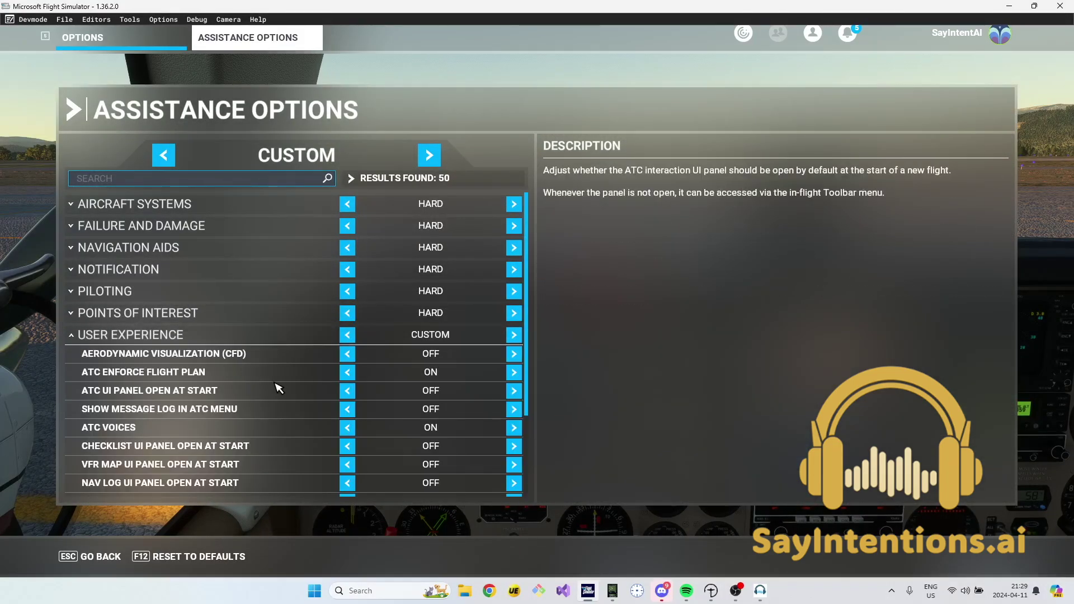
{"action": "scroll", "coordinate": [278, 387], "scroll_direction": "down", "scroll_amount": 3}
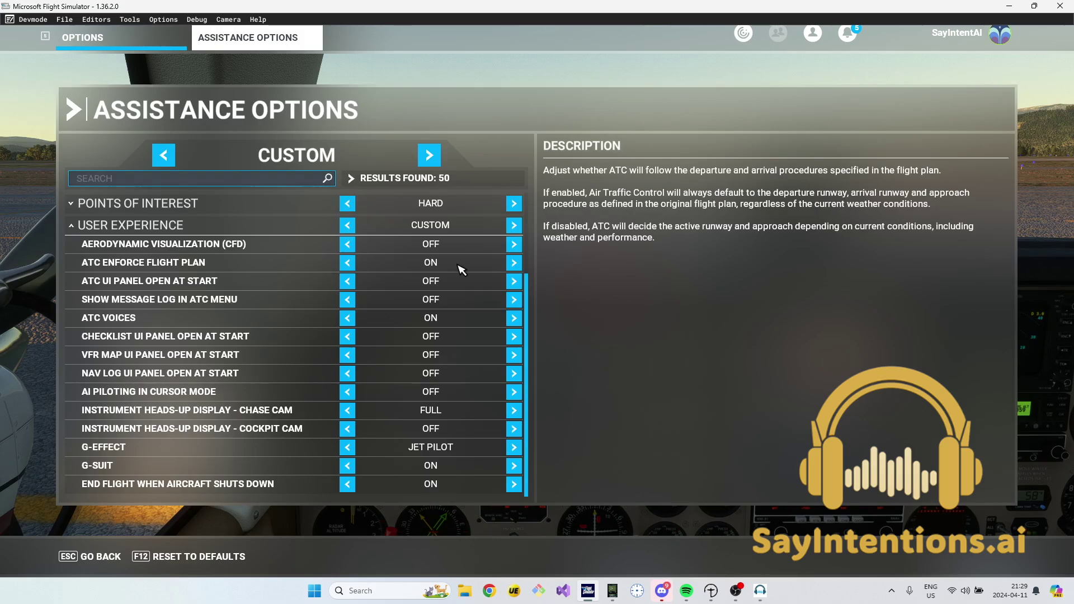
{"action": "left_click", "coordinate": [514, 263]}
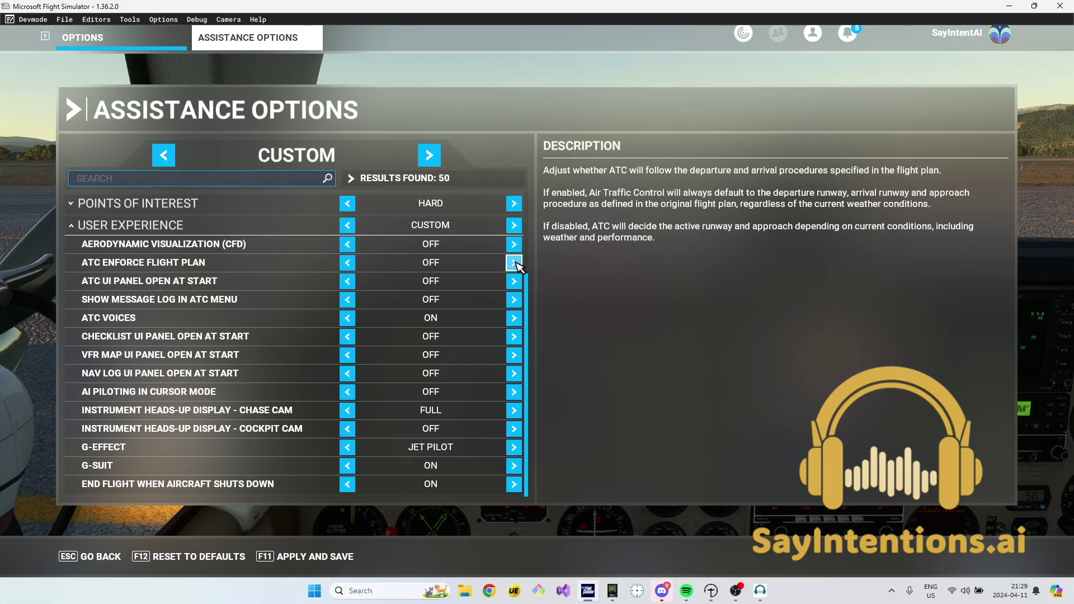
{"action": "left_click", "coordinate": [515, 319]}
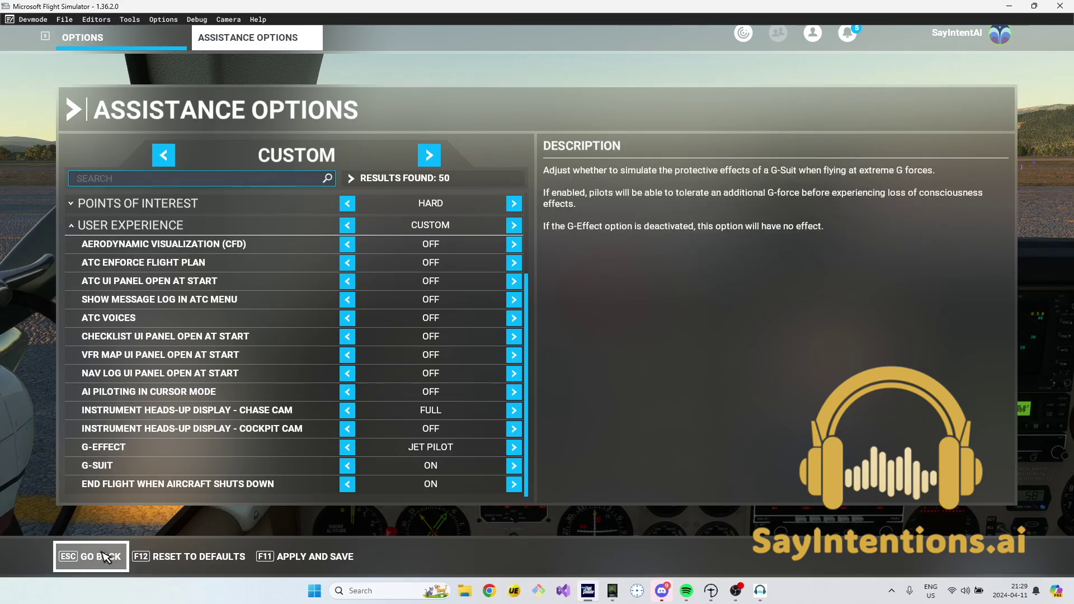
{"action": "left_click", "coordinate": [98, 558]}
{"action": "left_click", "coordinate": [478, 336]}
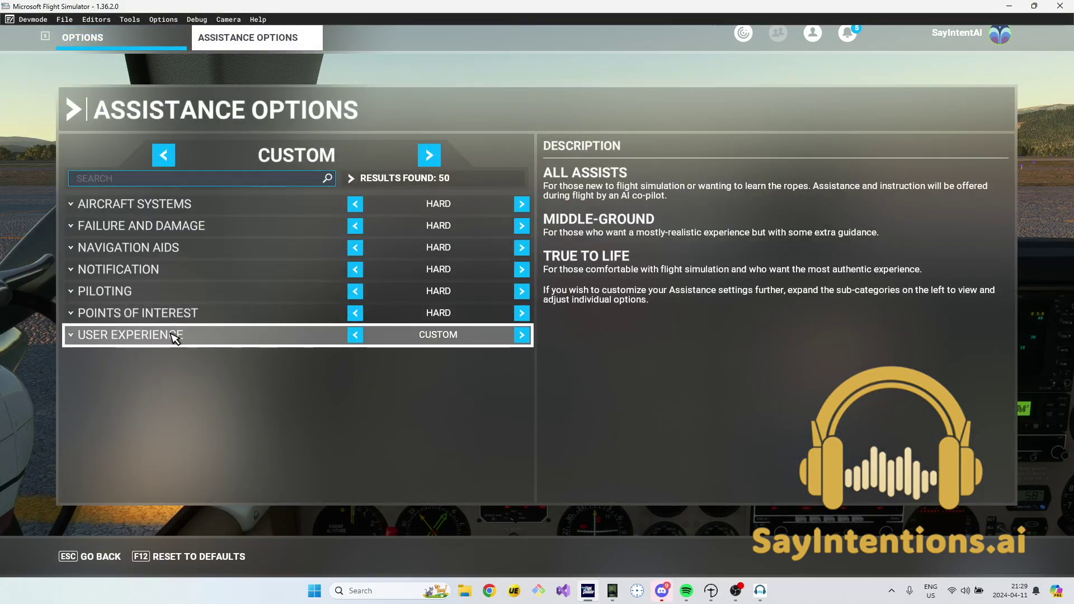
{"action": "left_click", "coordinate": [132, 294]}
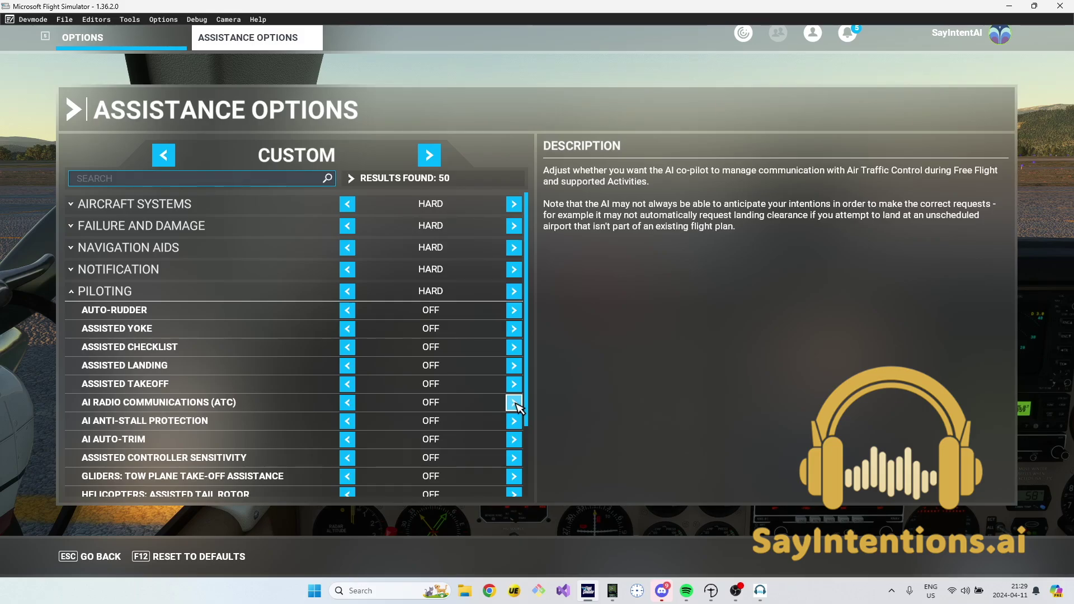
{"action": "left_click", "coordinate": [92, 558]}
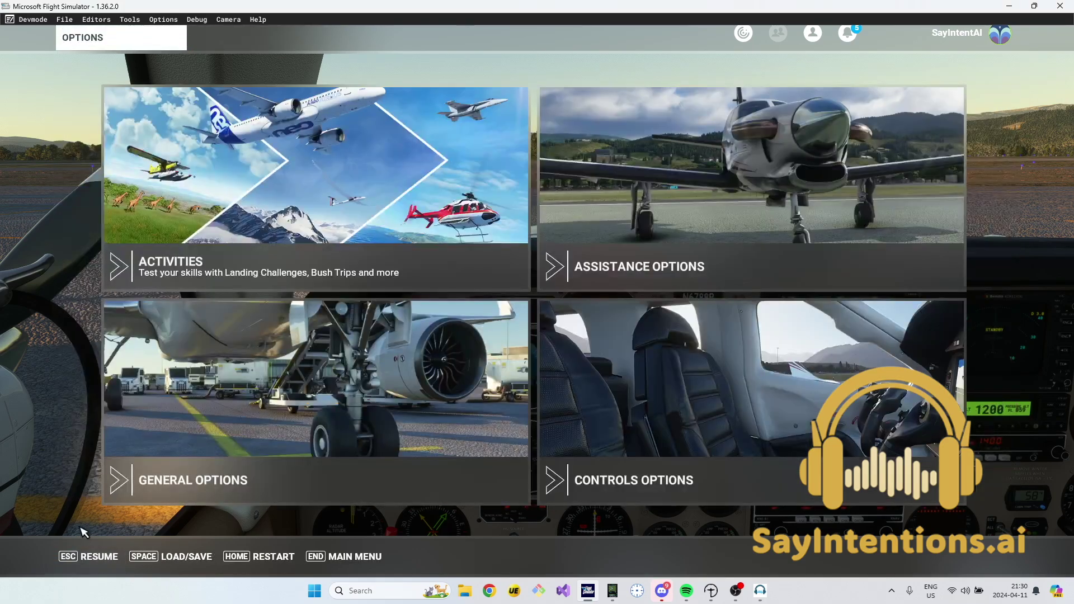
Step: Resume the flight and bring the SayIntentions.AI client back up
{"action": "left_click", "coordinate": [102, 568]}
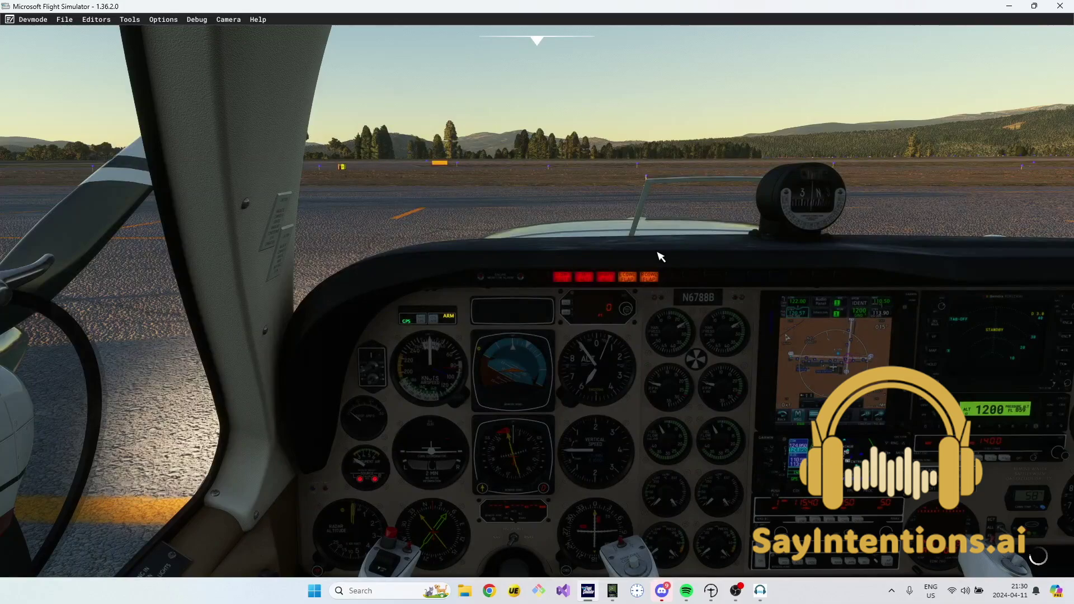
{"action": "left_click", "coordinate": [760, 590]}
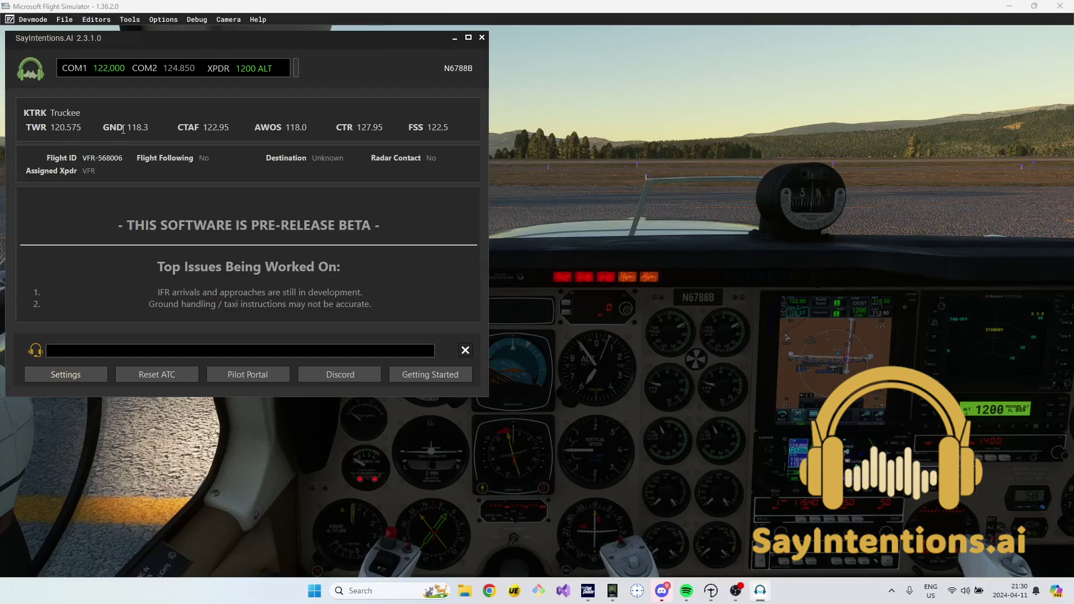
{"action": "left_click", "coordinate": [806, 335]}
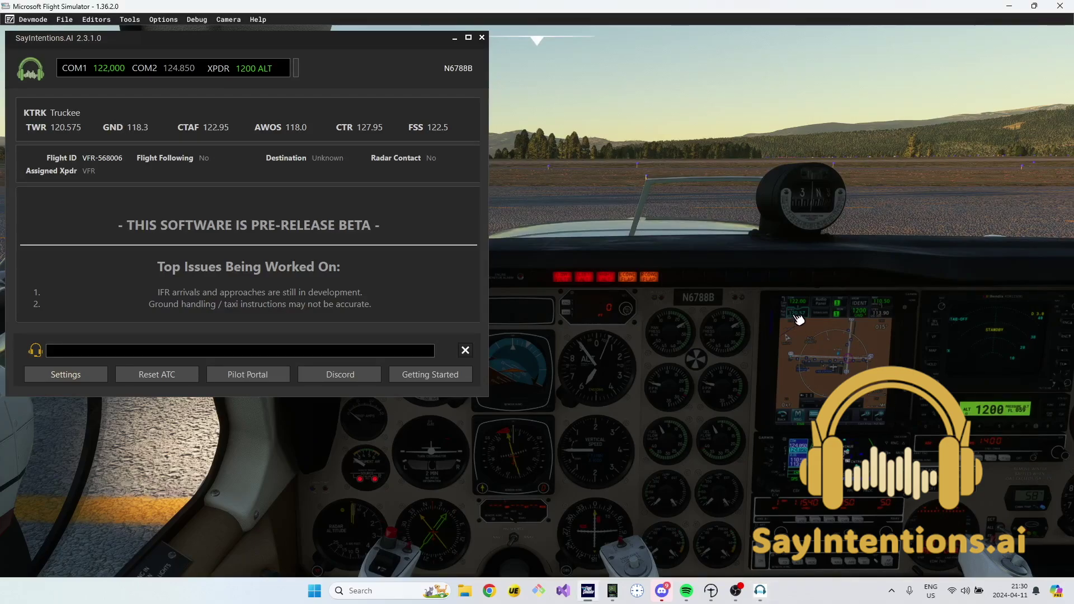
Step: Enter 118.30 as the GTN COM standby frequency and swap it to active
{"action": "left_click", "coordinate": [799, 318]}
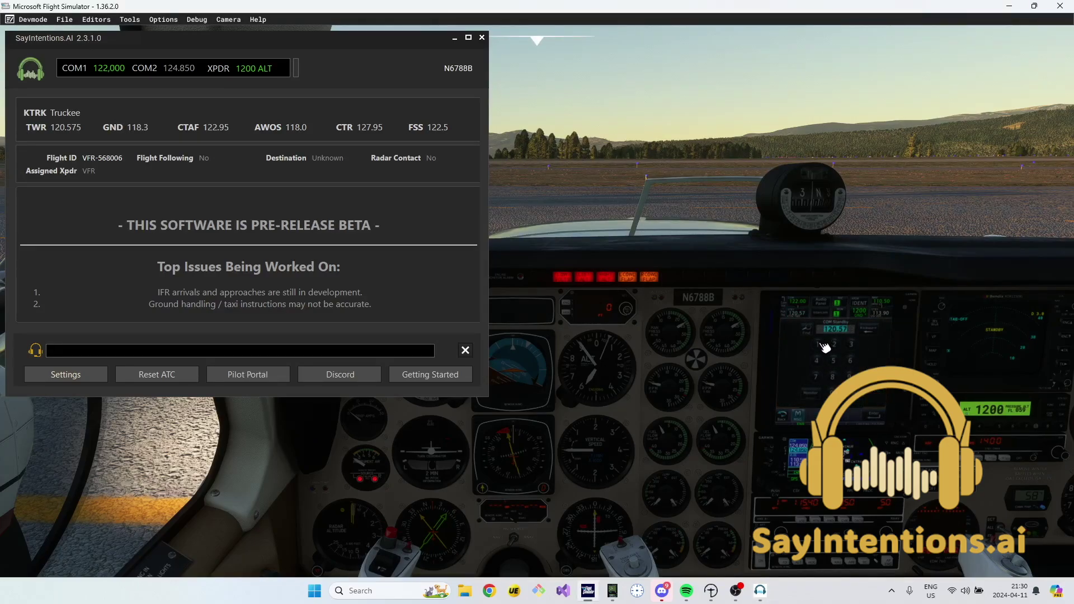
{"action": "left_click", "coordinate": [820, 343]}
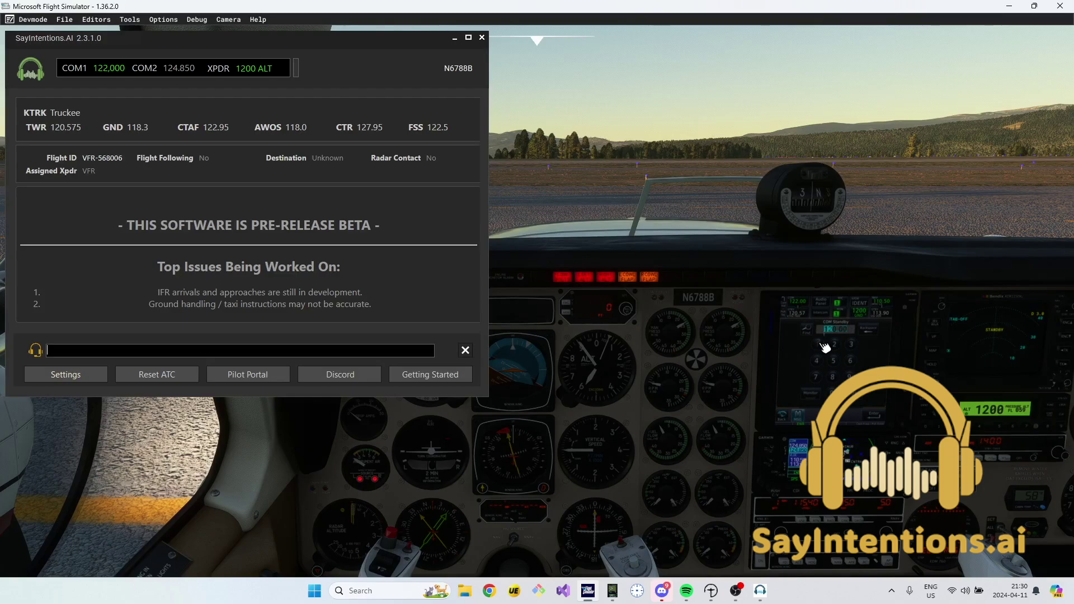
{"action": "left_click", "coordinate": [862, 349]}
{"action": "left_click", "coordinate": [874, 414]}
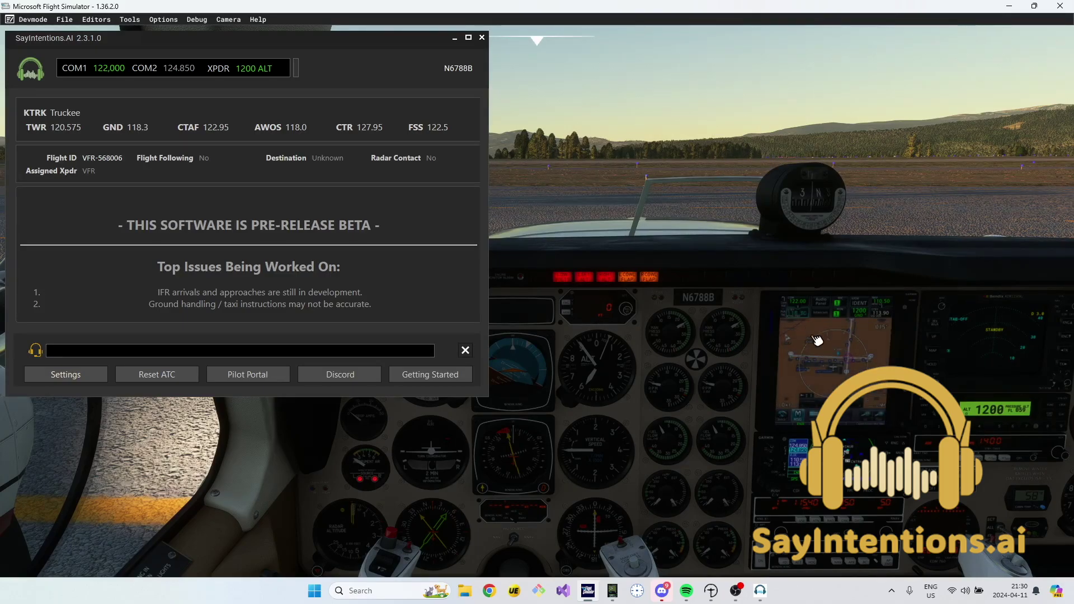
{"action": "left_click", "coordinate": [802, 305]}
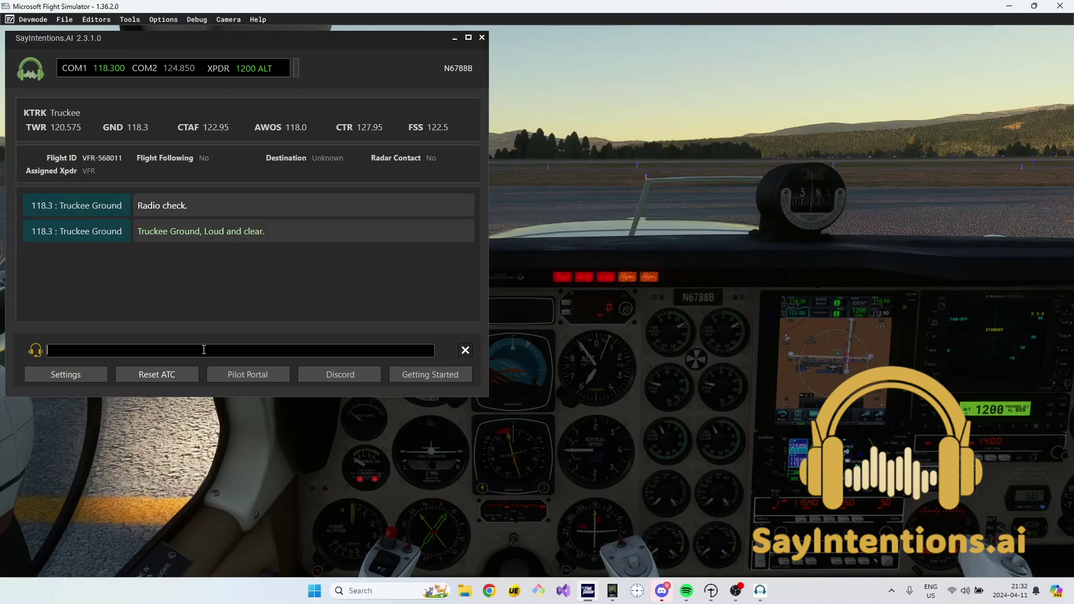
{"action": "left_click_drag", "start_coordinate": [1, 273], "coordinate": [199, 349]}
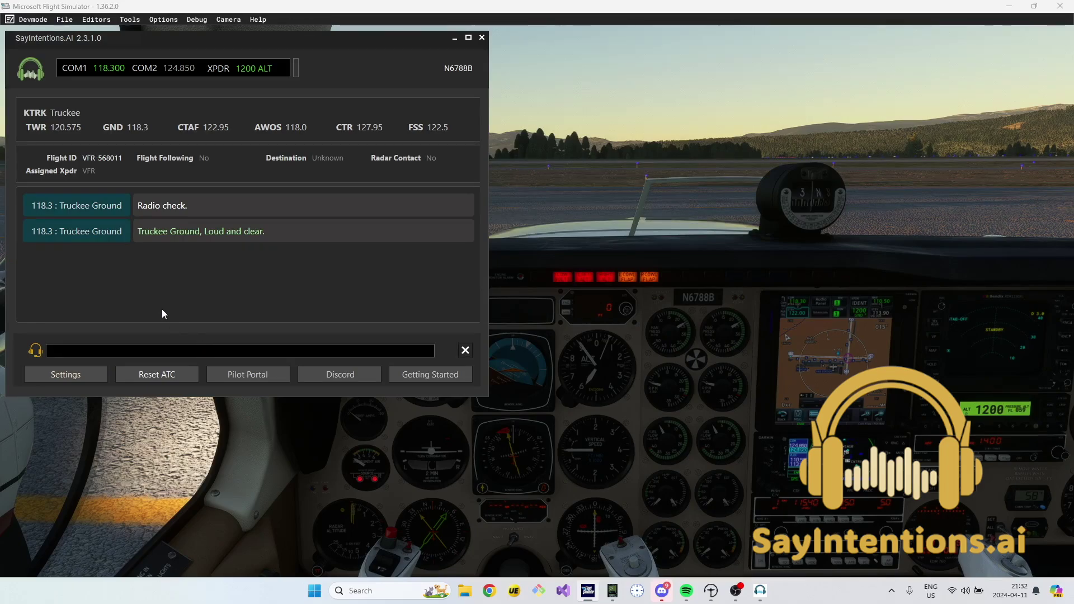